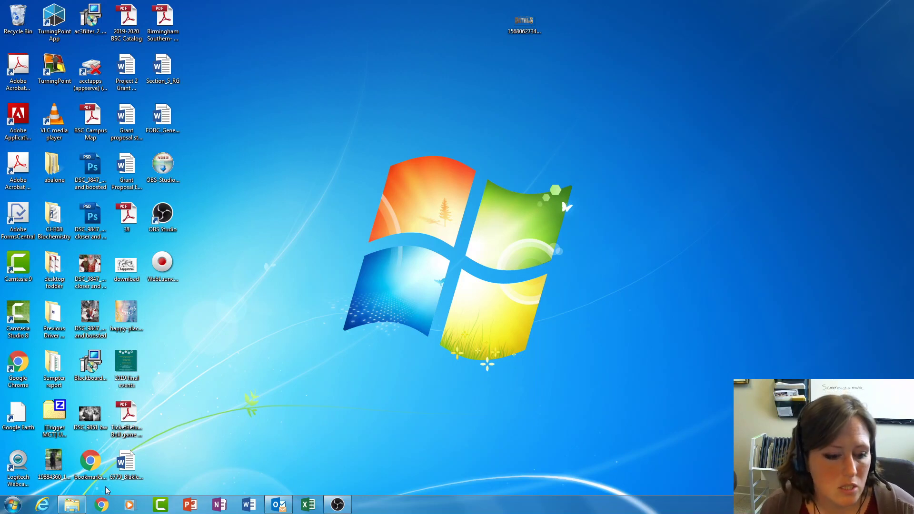
Step: Launch Chrome, go to youtube.com via 'you', and open the Create menu
{"action": "left_click", "coordinate": [101, 507]}
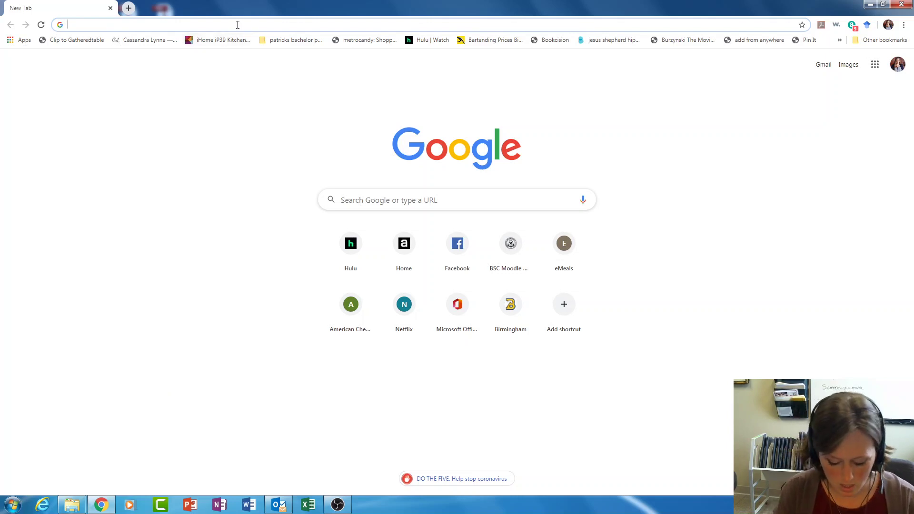
{"action": "type", "text": "you"}
{"action": "key", "text": "Return"}
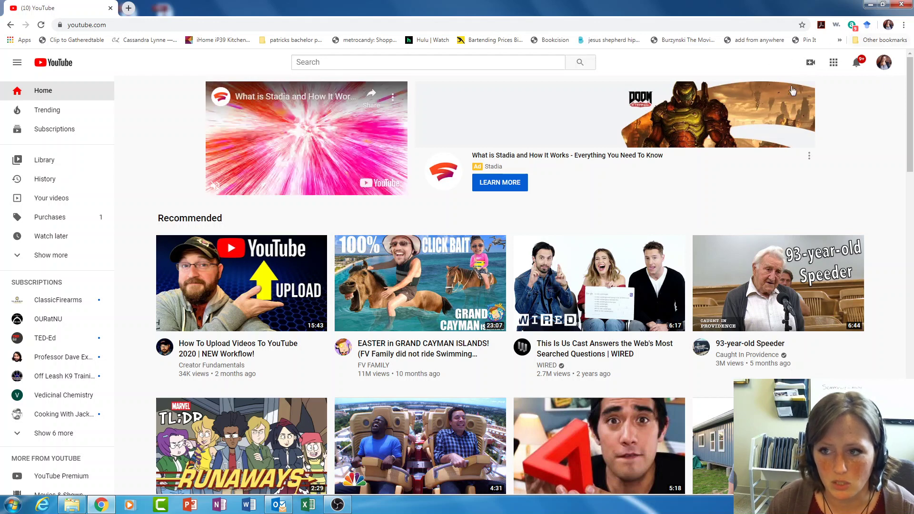
{"action": "left_click", "coordinate": [812, 66]}
{"action": "left_click", "coordinate": [843, 88]}
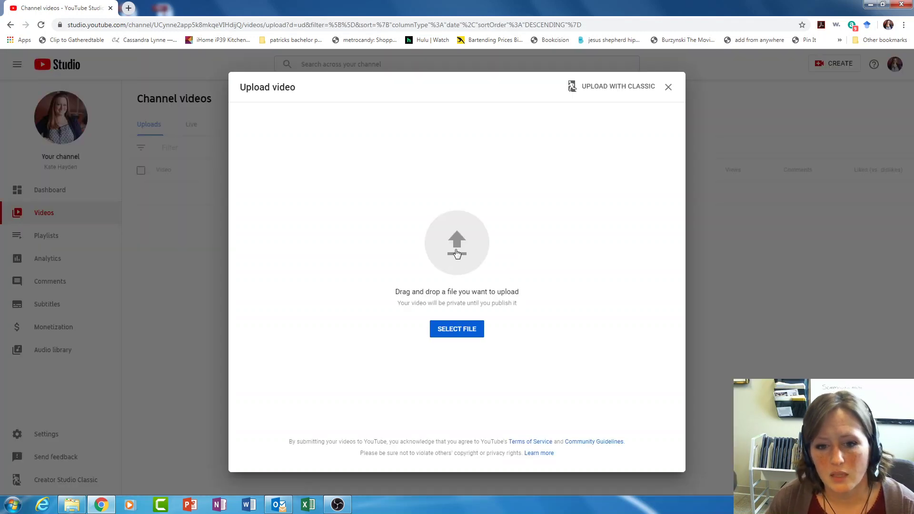
{"action": "left_click", "coordinate": [455, 249]}
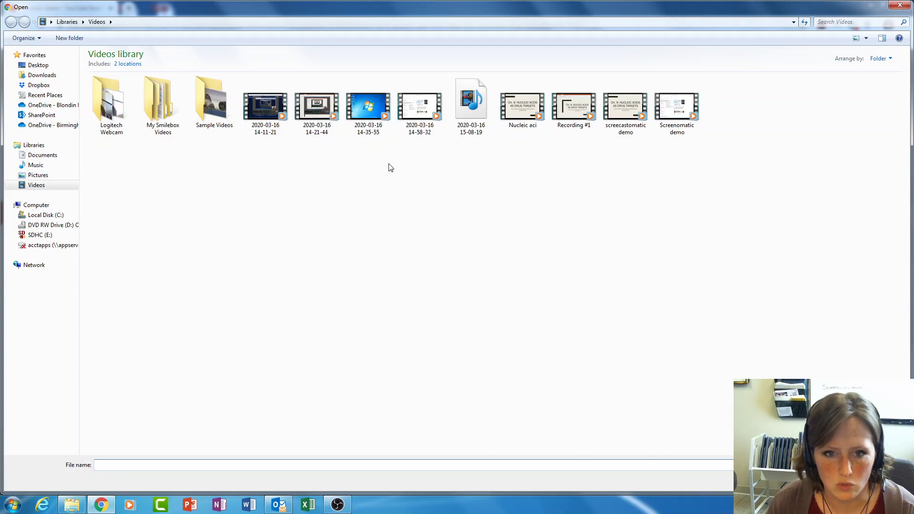
{"action": "left_click", "coordinate": [420, 105]}
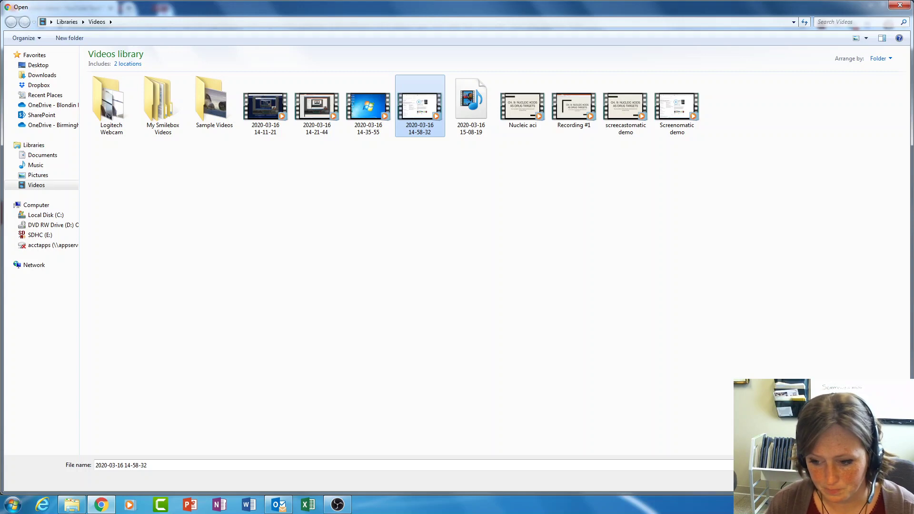
{"action": "key", "text": "Escape"}
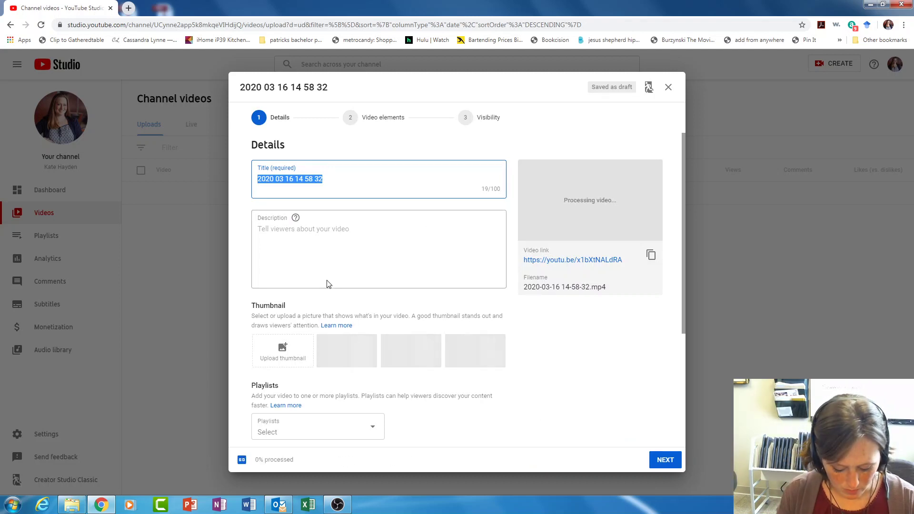
Step: Title the video 'Recording lecture using Screencast-o-matic' and describe it as demonstrating making and saving a lecture
{"action": "type", "text": "Re"}
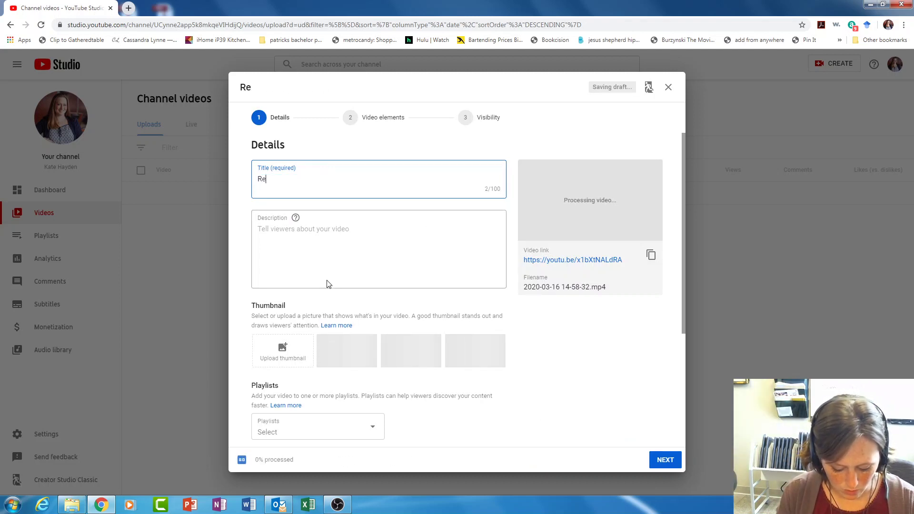
{"action": "type", "text": "cording lectur"}
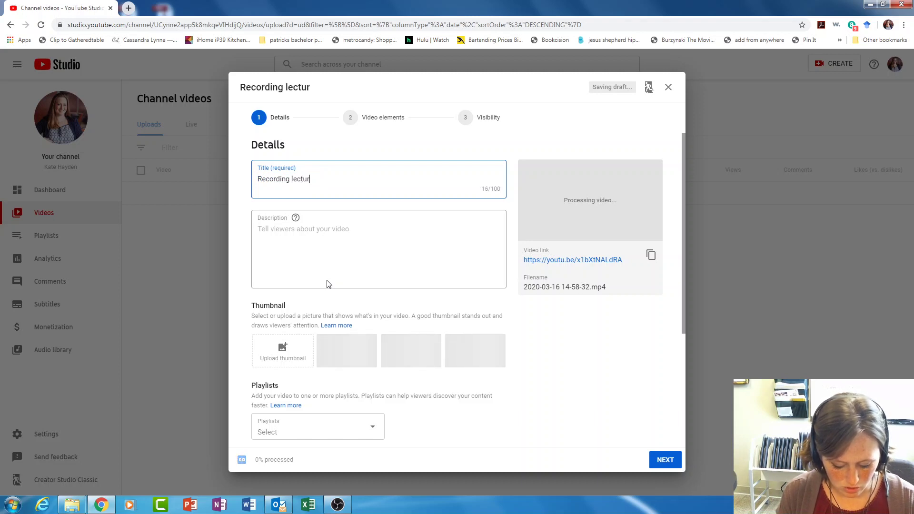
{"action": "type", "text": "e using Scree"}
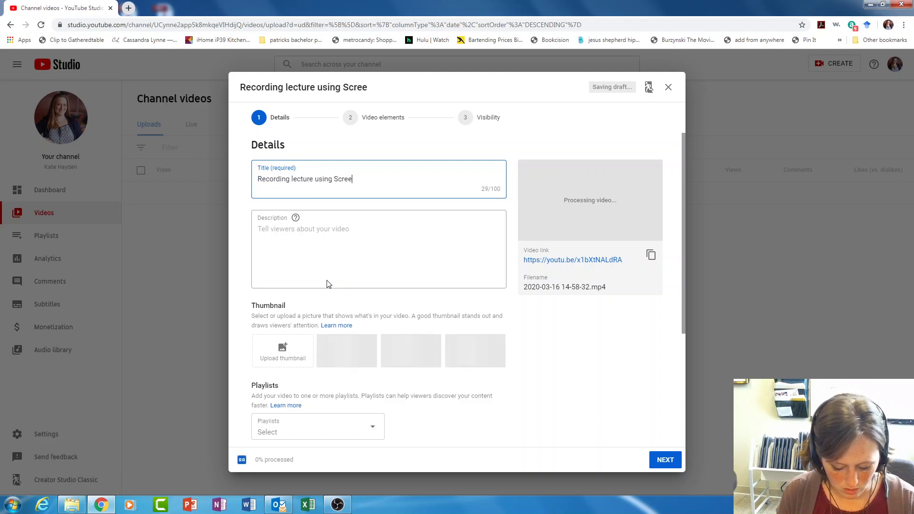
{"action": "type", "text": "ncast-o"}
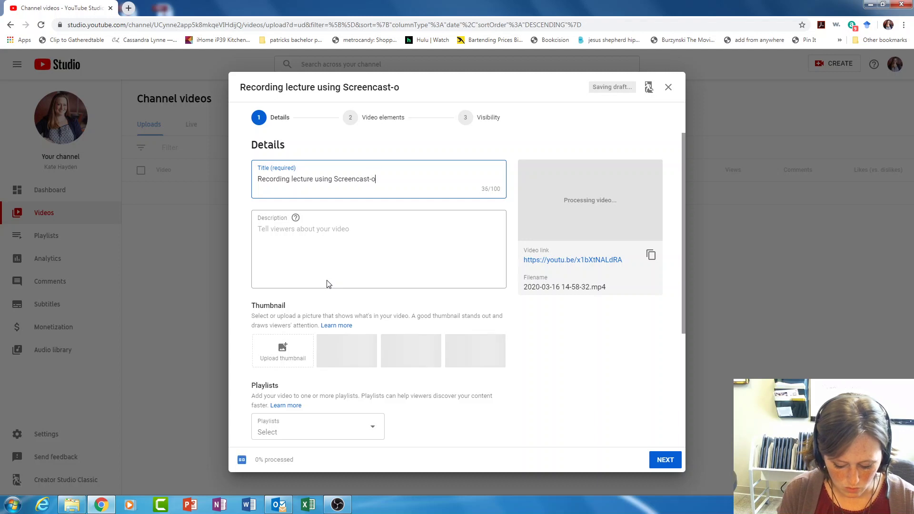
{"action": "type", "text": "-matic"}
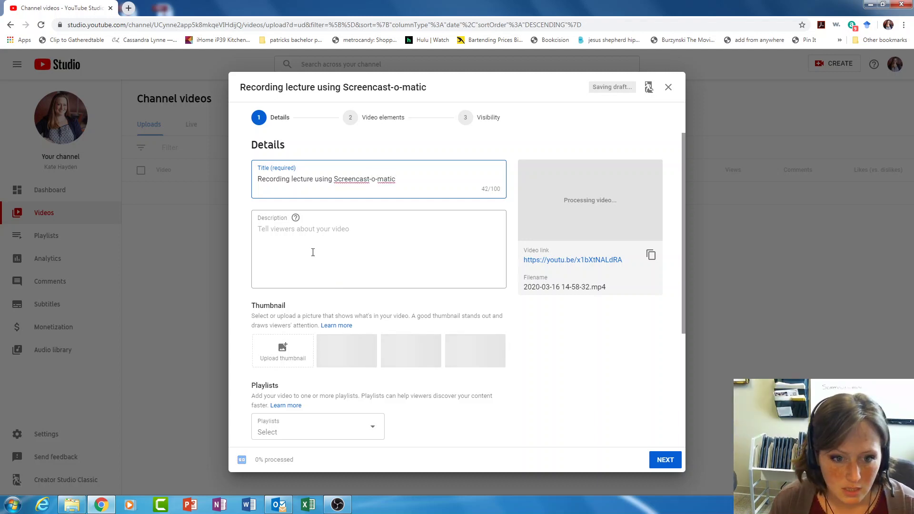
{"action": "left_click", "coordinate": [313, 252]}
{"action": "type", "text": "Thi"}
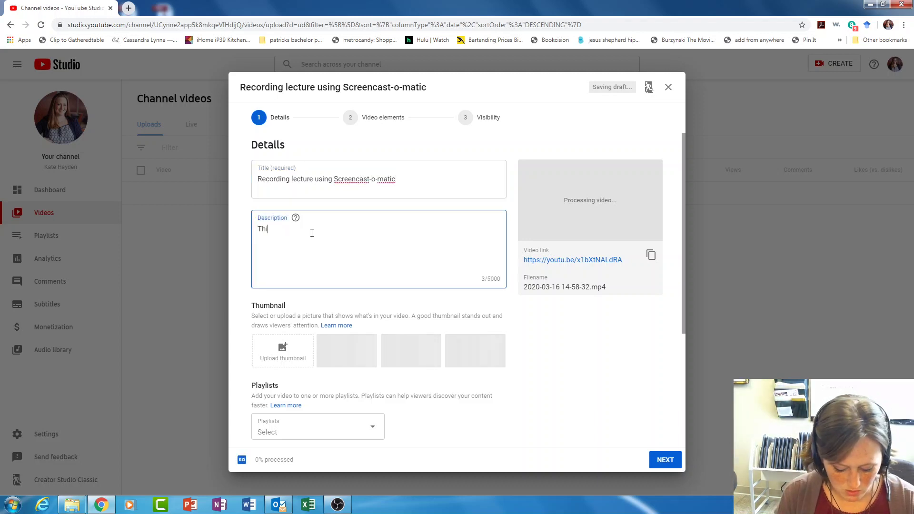
{"action": "type", "text": "s video will dem"}
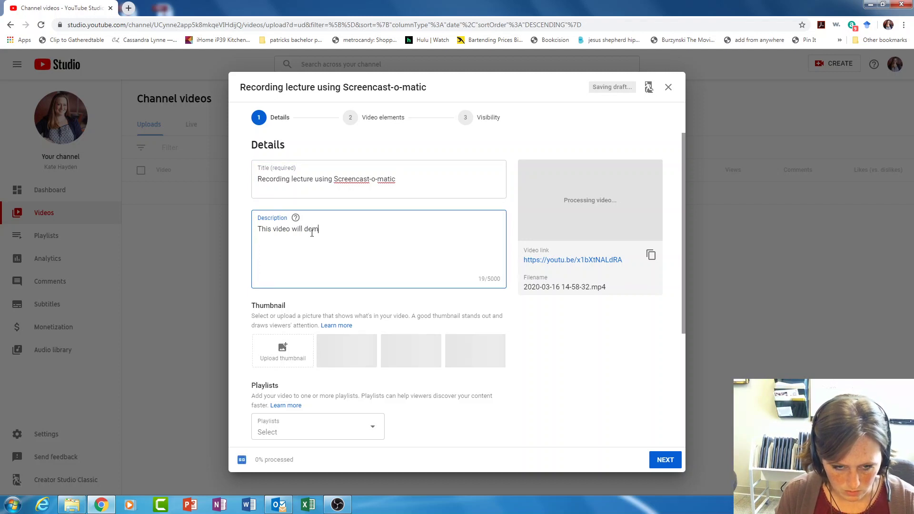
{"action": "type", "text": "onstrate how t"}
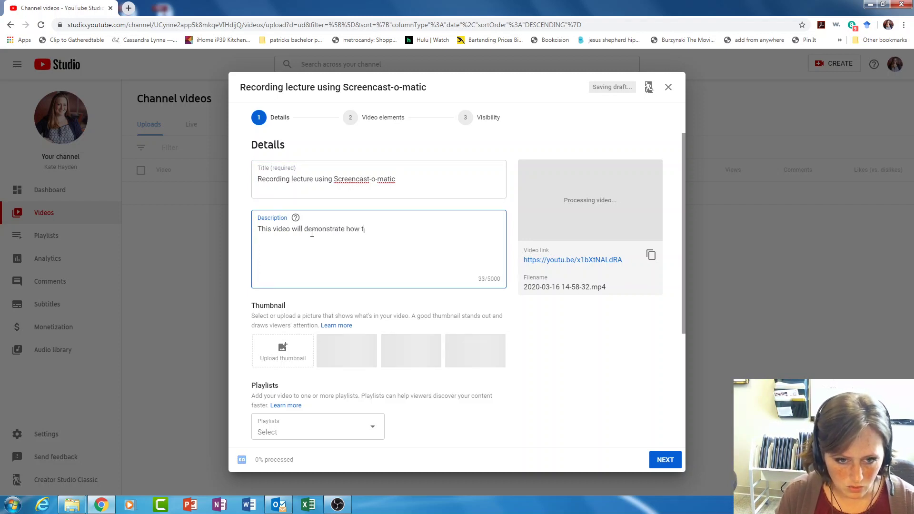
{"action": "type", "text": "o make and "}
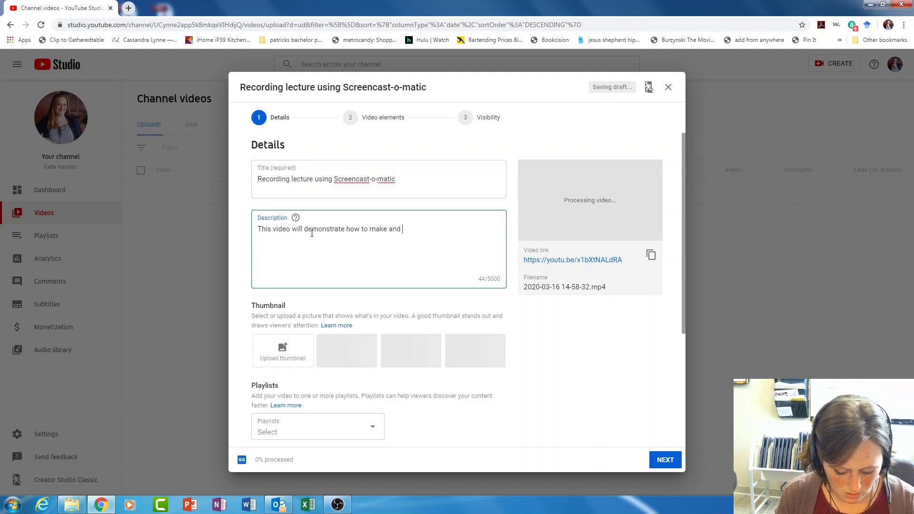
{"action": "type", "text": "save a lectu"}
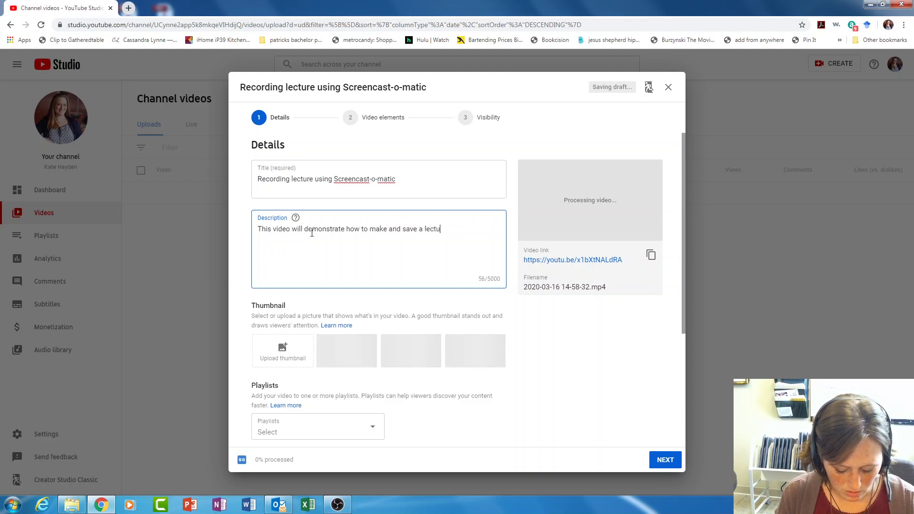
{"action": "type", "text": "re to your compute"}
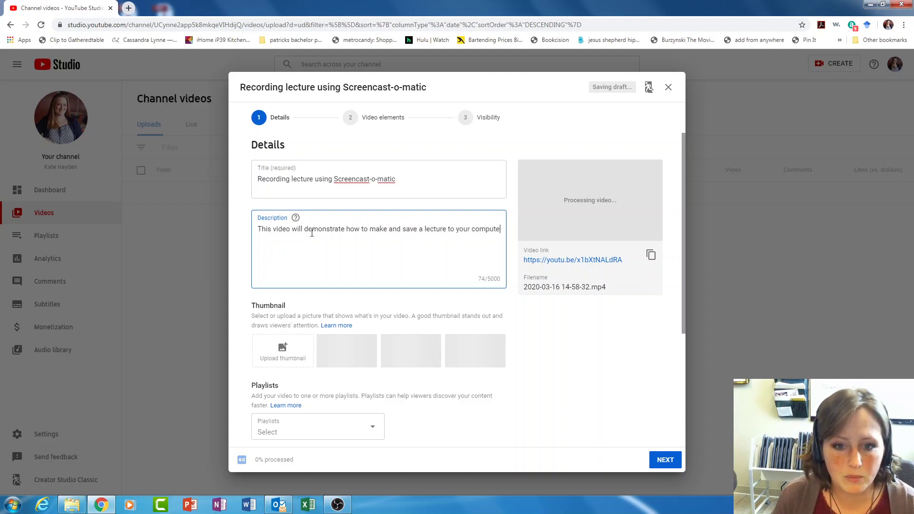
{"action": "type", "text": "r using "}
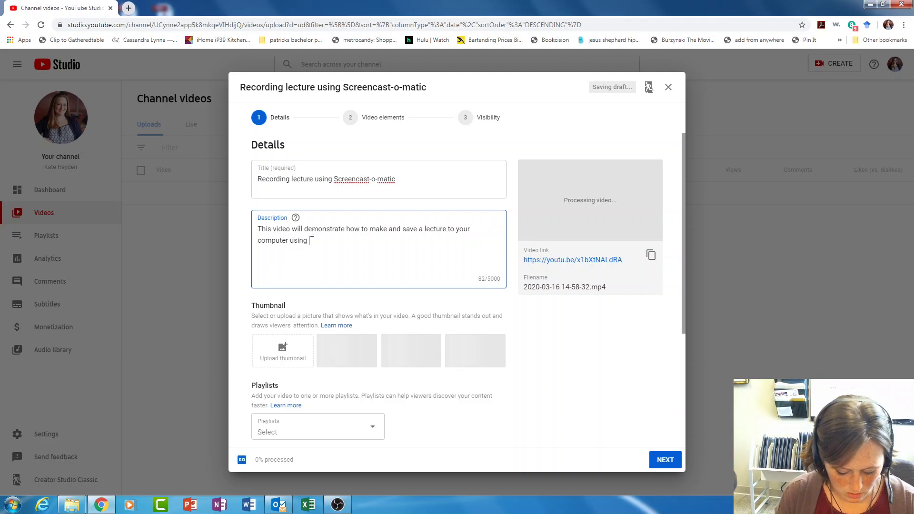
{"action": "type", "text": "Screencast"}
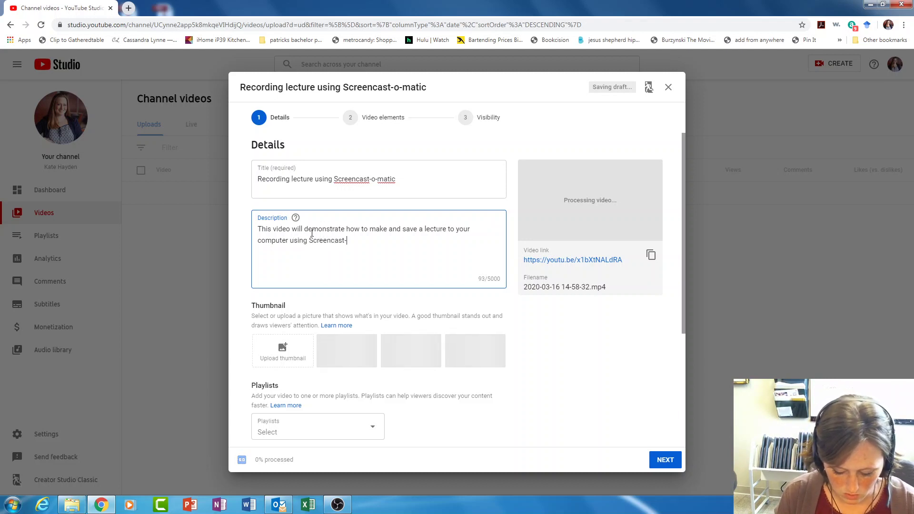
{"action": "type", "text": "-o-matic"}
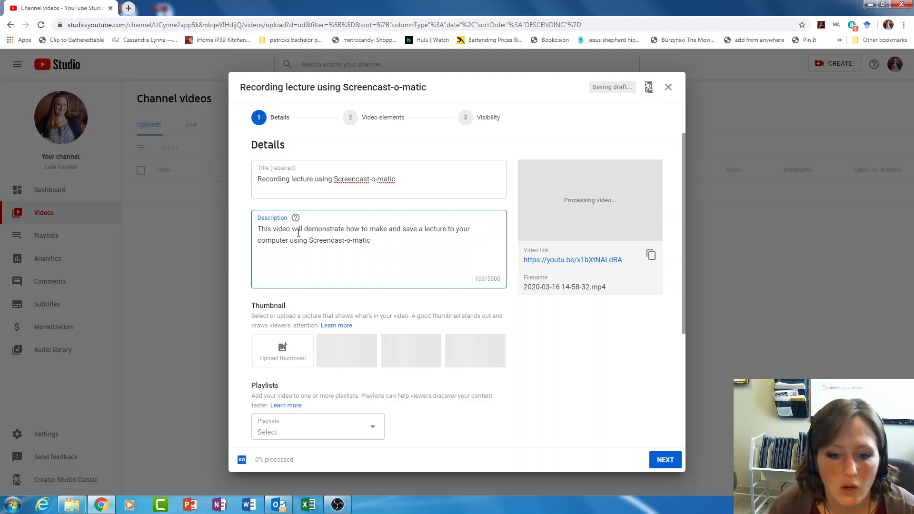
Step: Set Audience to 'No, it's not made for kids' and keep age restriction at 'No, don't restrict'
{"action": "scroll", "coordinate": [310, 275], "scroll_direction": "down", "scroll_amount": 2}
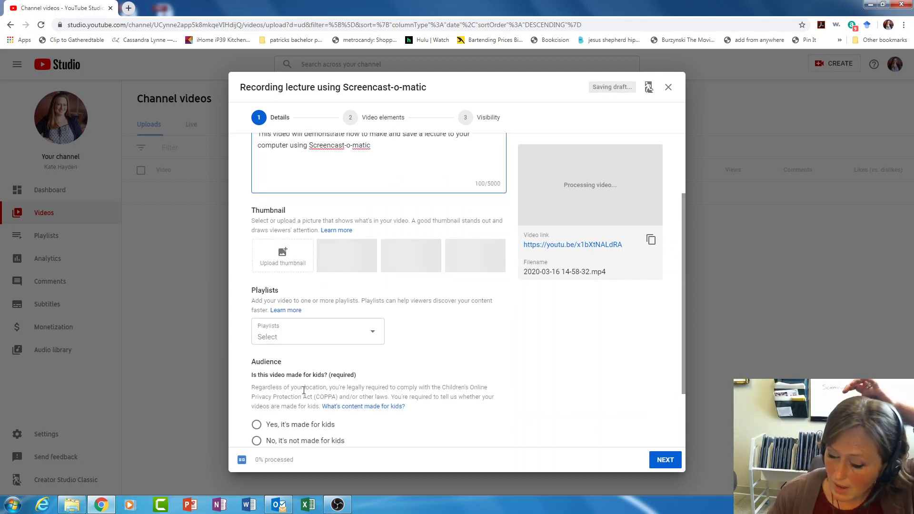
{"action": "scroll", "coordinate": [312, 280], "scroll_direction": "down", "scroll_amount": 1}
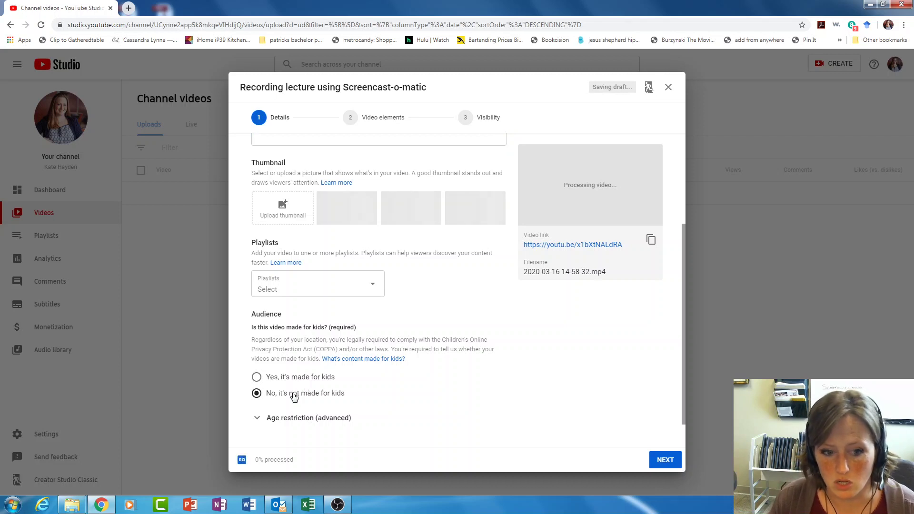
{"action": "left_click", "coordinate": [293, 394]}
{"action": "scroll", "coordinate": [296, 395], "scroll_direction": "down", "scroll_amount": 1}
{"action": "left_click", "coordinate": [302, 383]}
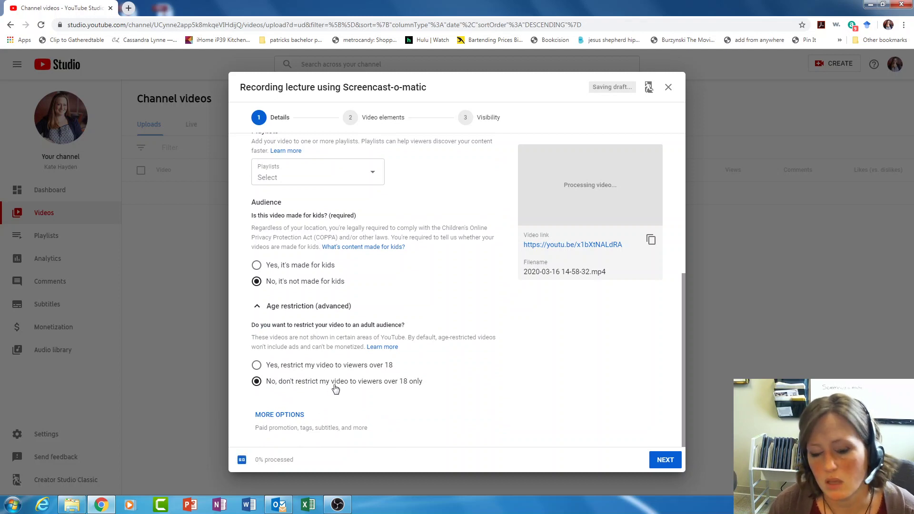
{"action": "scroll", "coordinate": [335, 389], "scroll_direction": "up", "scroll_amount": 5}
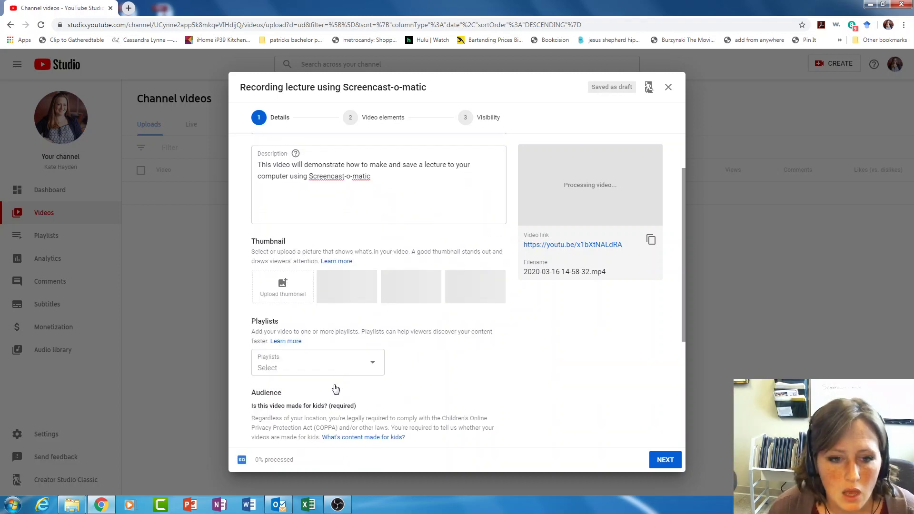
{"action": "scroll", "coordinate": [336, 389], "scroll_direction": "down", "scroll_amount": 1}
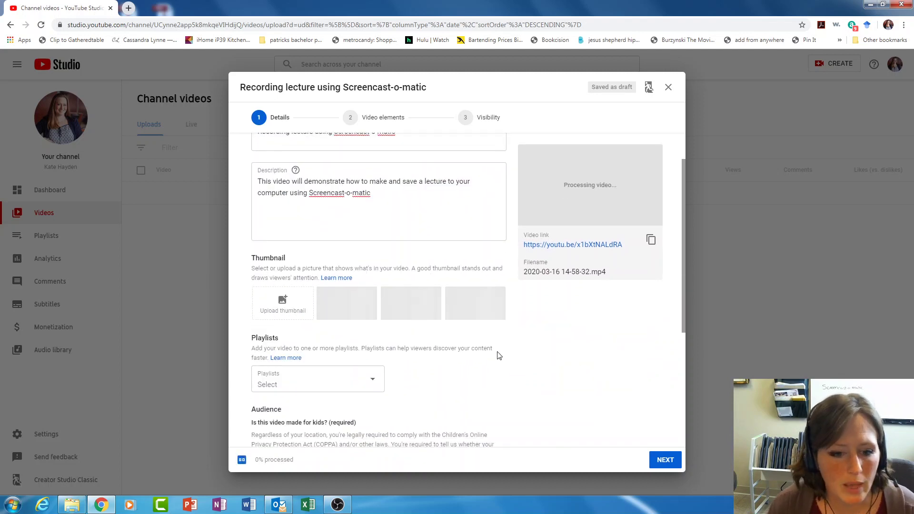
{"action": "scroll", "coordinate": [497, 352], "scroll_direction": "up", "scroll_amount": 1}
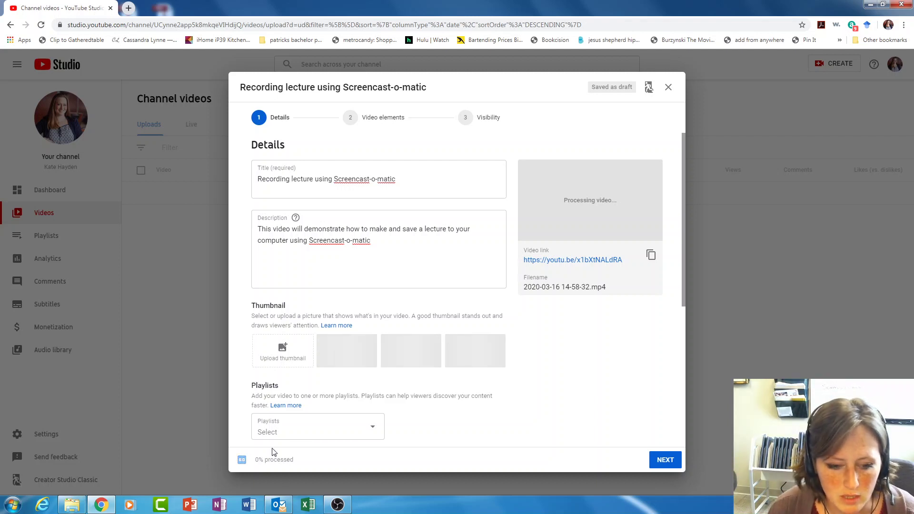
Step: Advance past Video elements, set visibility to Public, and publish the lecture video
{"action": "left_click", "coordinate": [666, 460]}
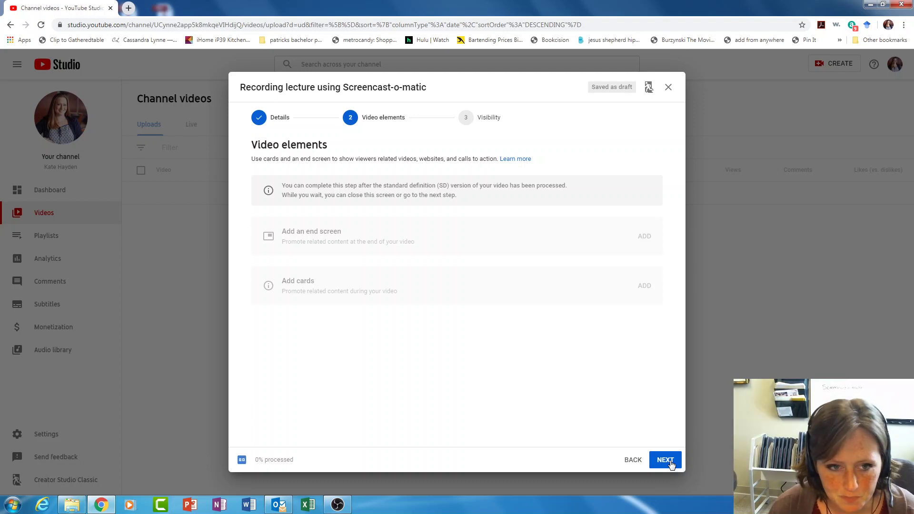
{"action": "left_click", "coordinate": [671, 463]}
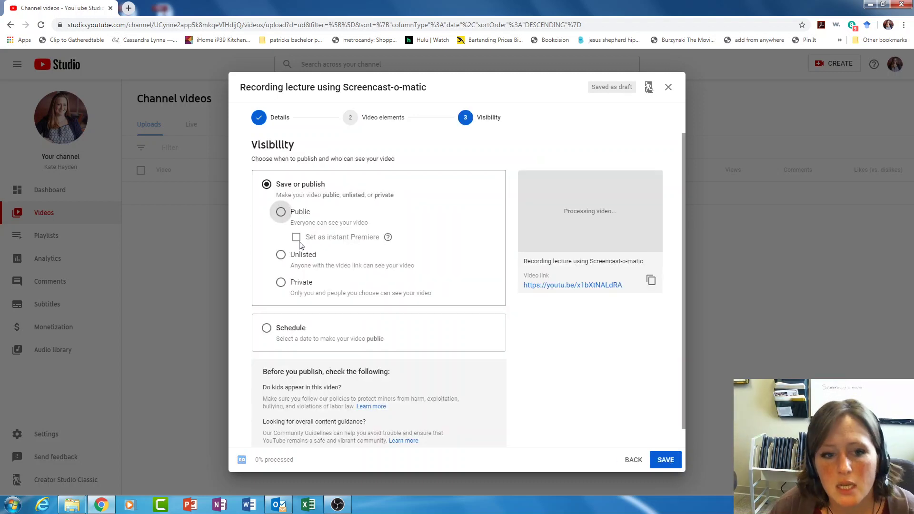
{"action": "left_click", "coordinate": [281, 212]}
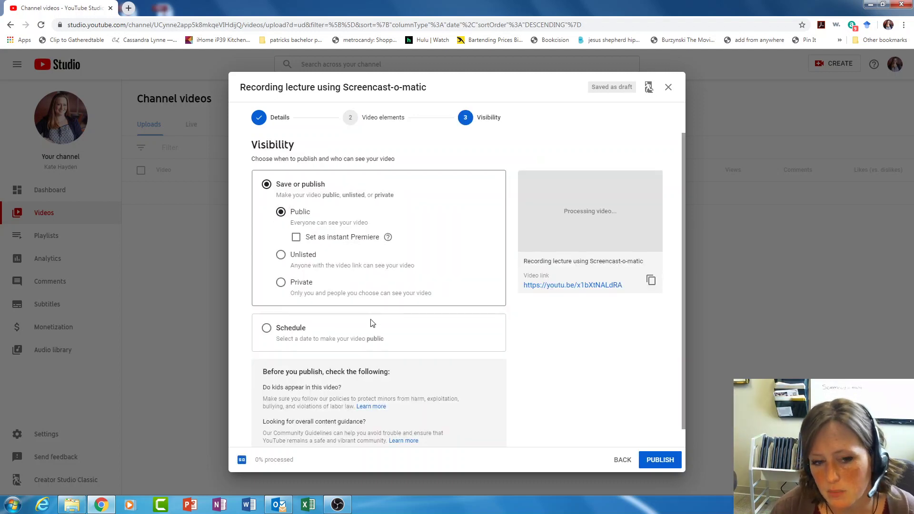
{"action": "left_click", "coordinate": [660, 460]}
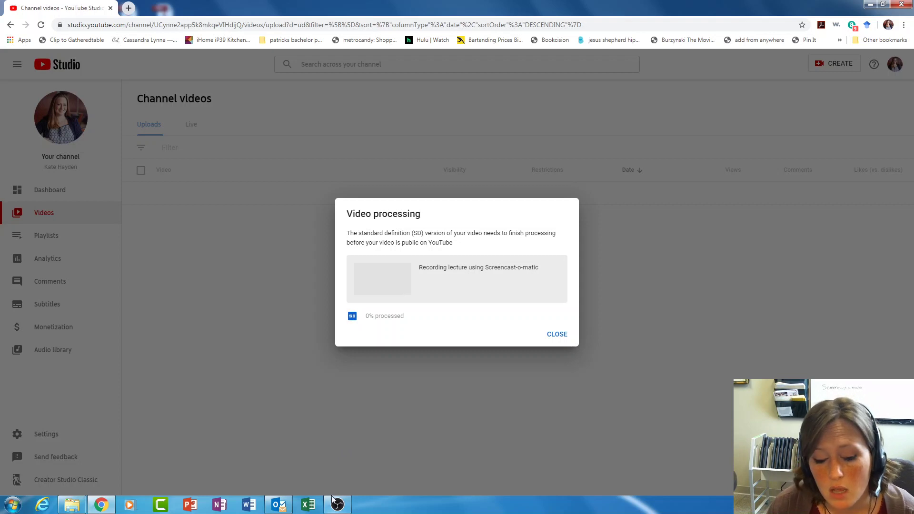
{"action": "mouse_move", "coordinate": [332, 510]}
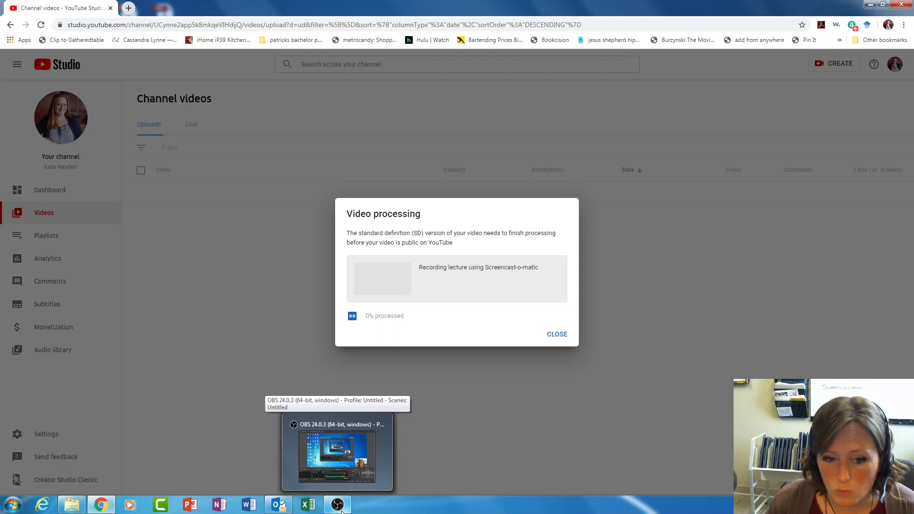
{"action": "left_click", "coordinate": [340, 506]}
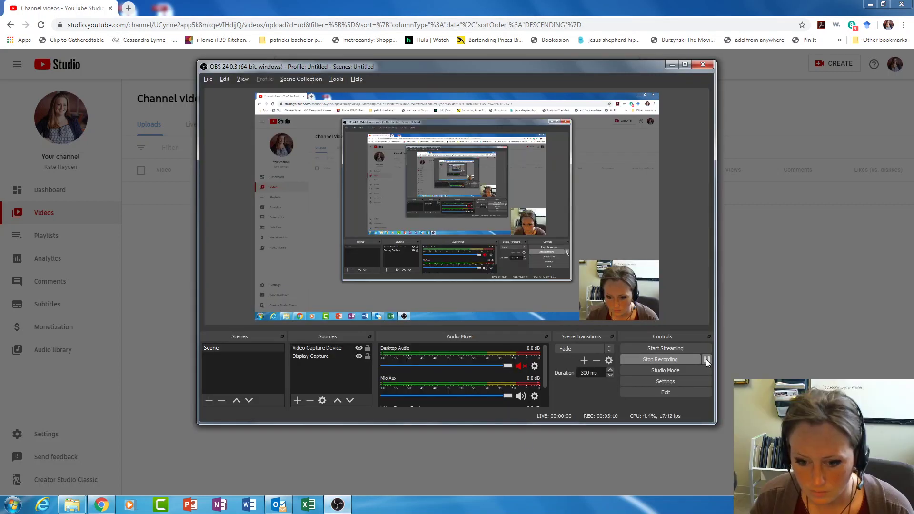
{"action": "left_click", "coordinate": [671, 65]}
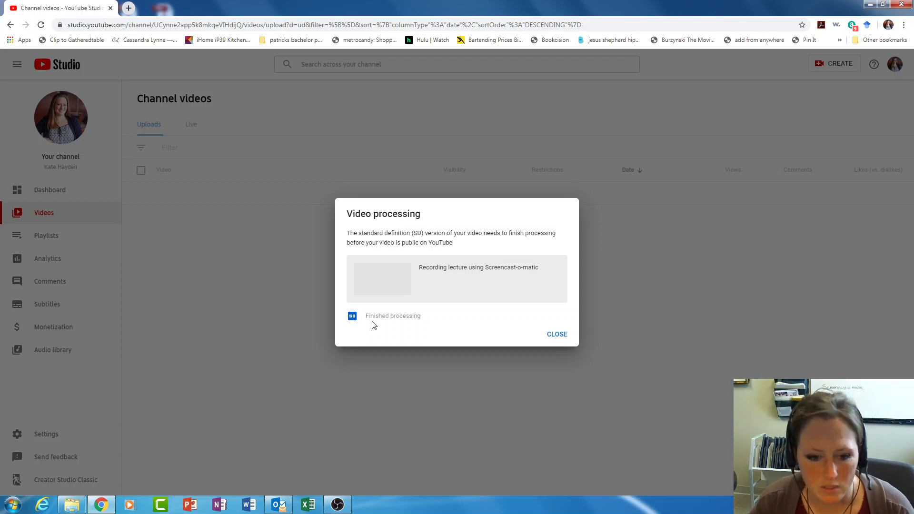
Step: Close the processing notice, open the new video's details, and play then pause the preview
{"action": "left_click", "coordinate": [557, 334]}
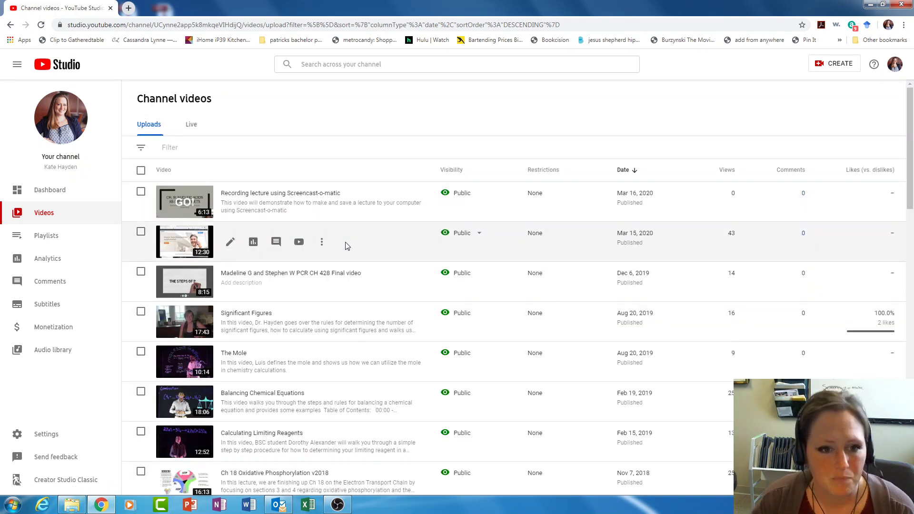
{"action": "left_click", "coordinate": [178, 213]}
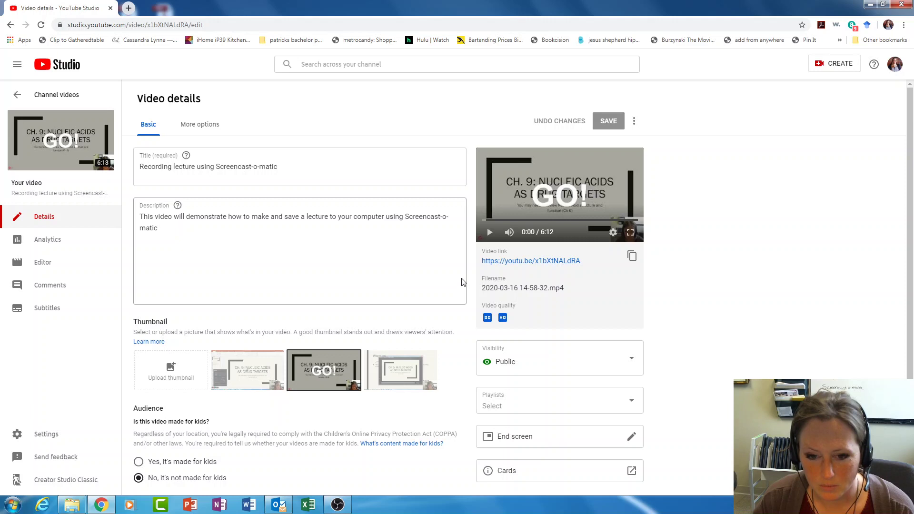
{"action": "left_click", "coordinate": [489, 232]}
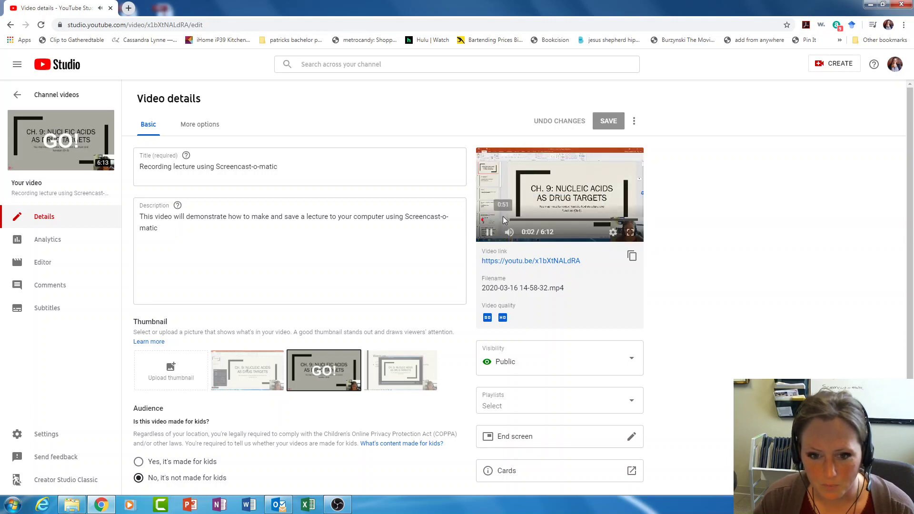
{"action": "left_click", "coordinate": [491, 234]}
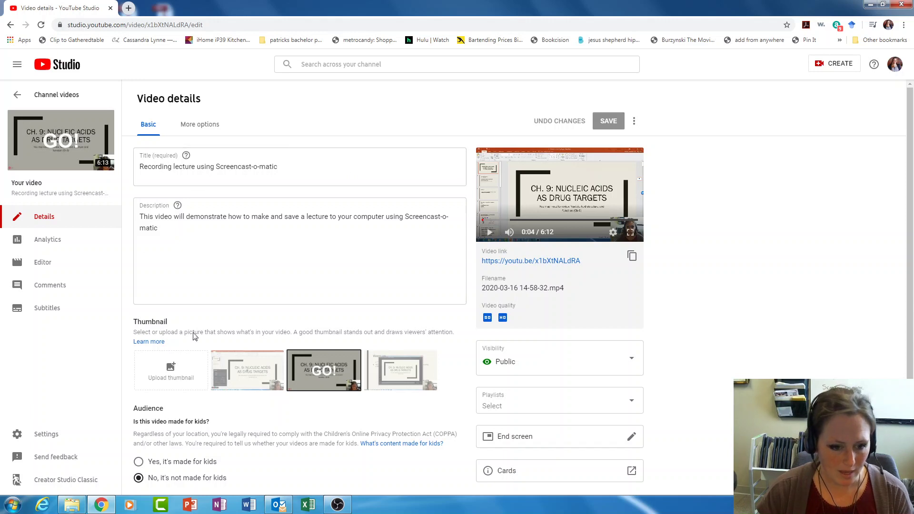
Step: Go to the channel's public page through the account menu's Your channel
{"action": "scroll", "coordinate": [249, 432], "scroll_direction": "down", "scroll_amount": 1}
{"action": "scroll", "coordinate": [248, 432], "scroll_direction": "up", "scroll_amount": 1}
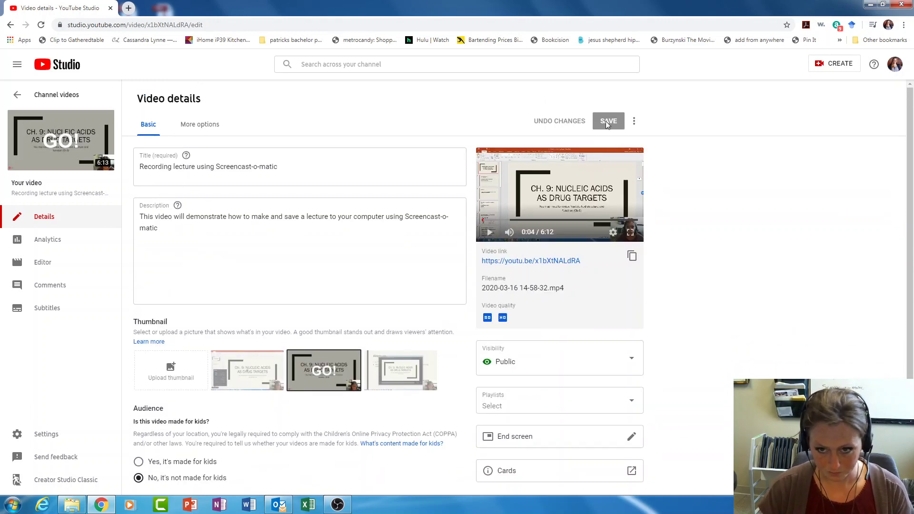
{"action": "left_click", "coordinate": [895, 64]}
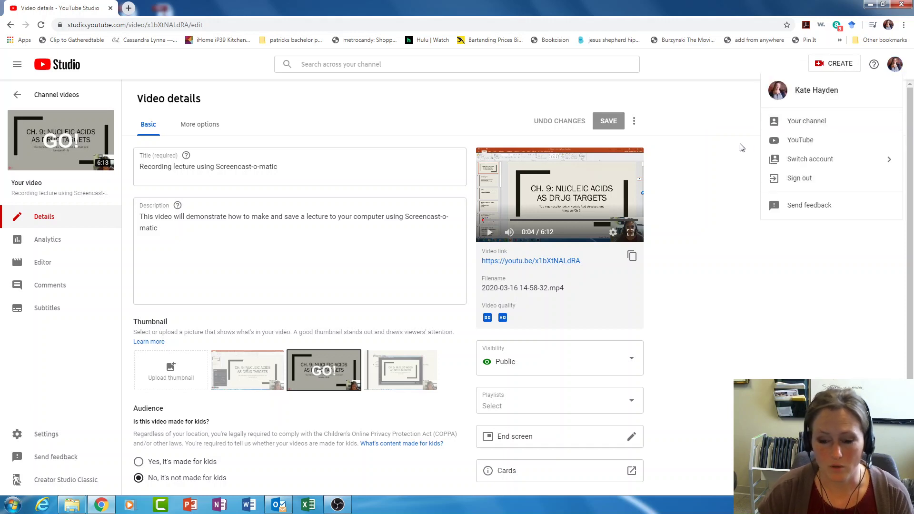
{"action": "left_click", "coordinate": [790, 121]}
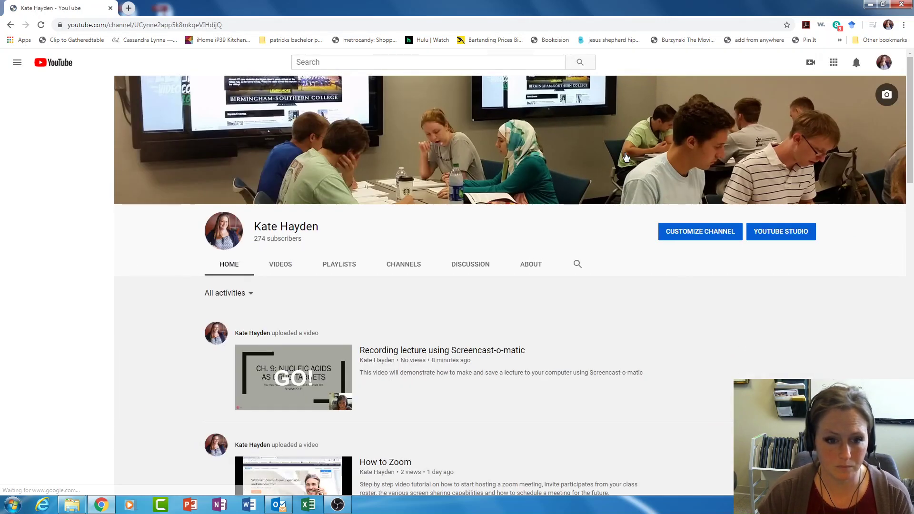
Step: Open the 'Recording lecture using Screencast-o-matic' watch page from the channel and pause it at 0:05
{"action": "scroll", "coordinate": [421, 350], "scroll_direction": "down", "scroll_amount": 5}
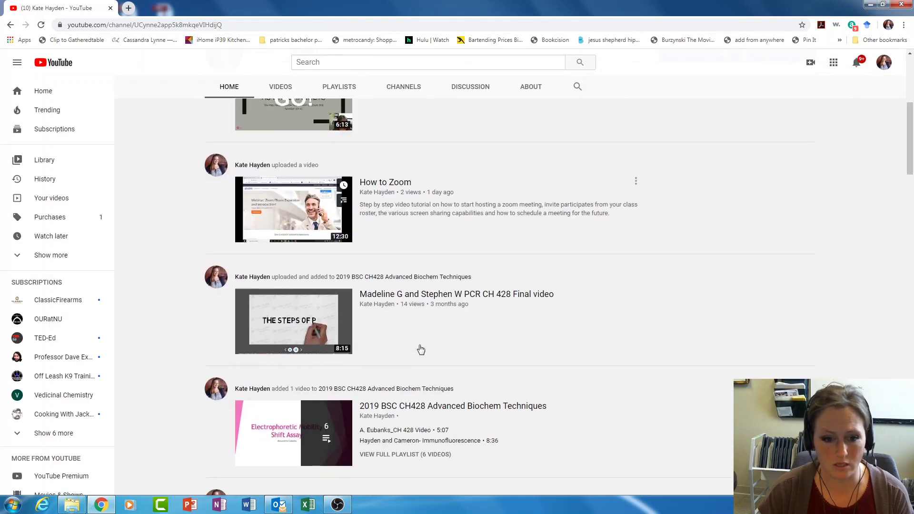
{"action": "scroll", "coordinate": [421, 350], "scroll_direction": "down", "scroll_amount": 4}
{"action": "scroll", "coordinate": [419, 348], "scroll_direction": "up", "scroll_amount": 10}
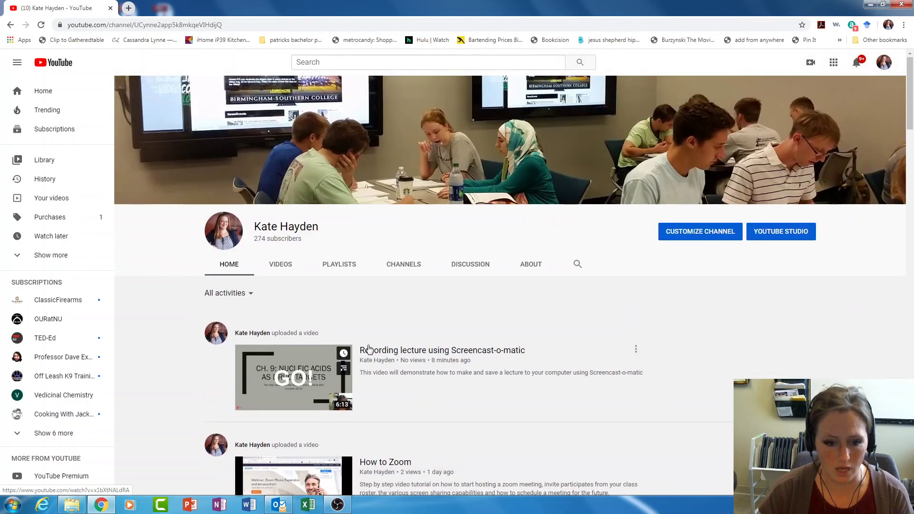
{"action": "left_click", "coordinate": [636, 351]}
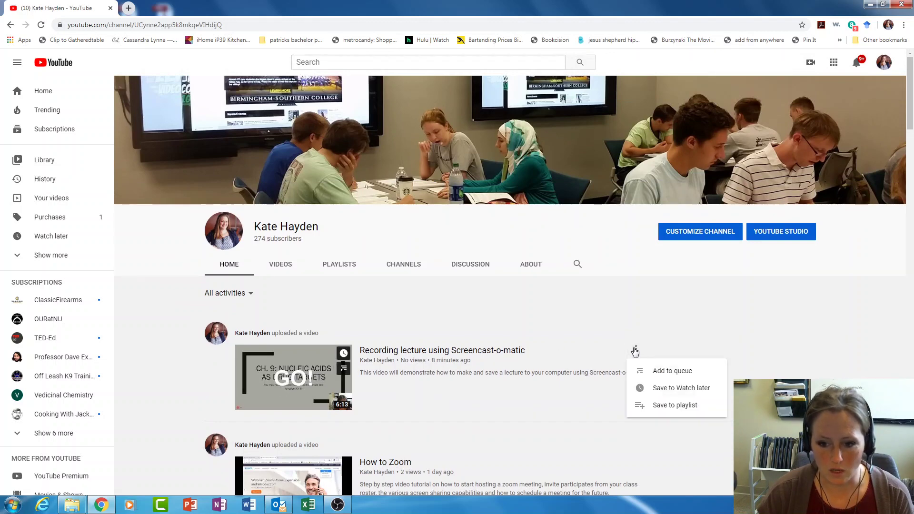
{"action": "left_click", "coordinate": [445, 382]}
{"action": "left_click", "coordinate": [305, 378]}
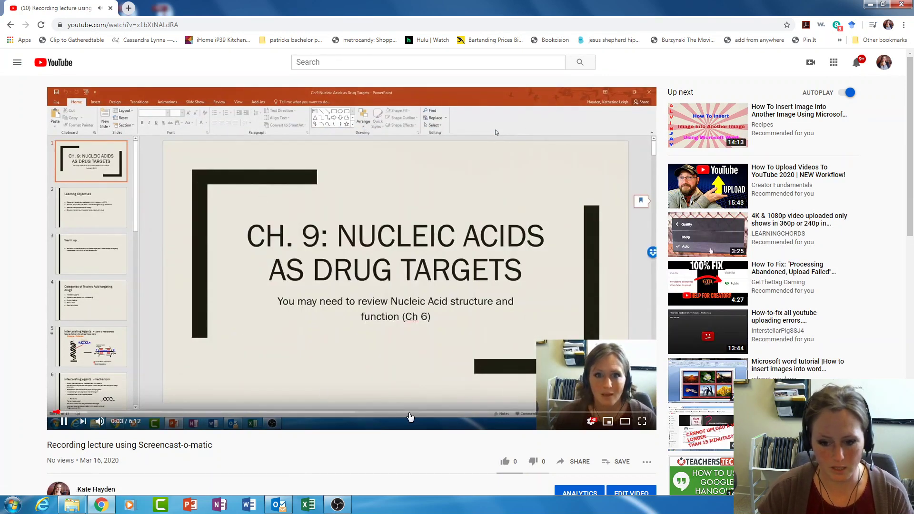
{"action": "scroll", "coordinate": [191, 326], "scroll_direction": "down", "scroll_amount": 2}
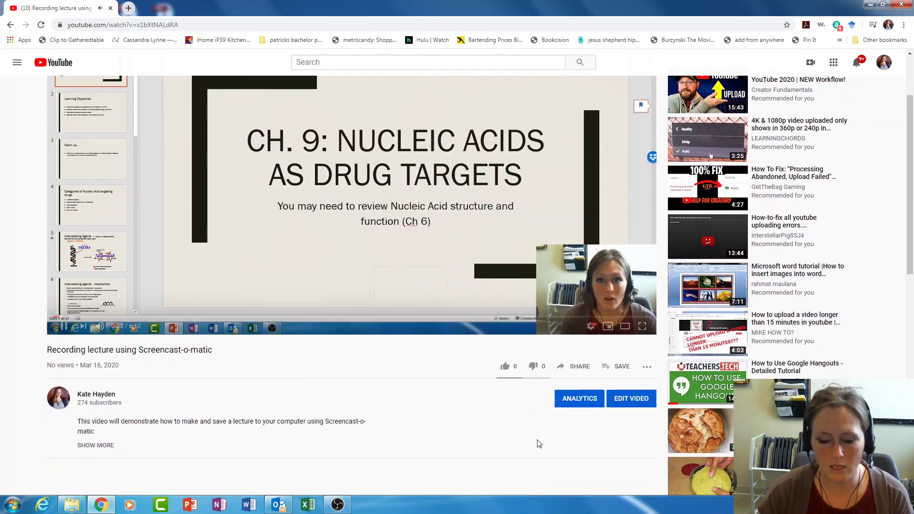
{"action": "left_click", "coordinate": [63, 325]}
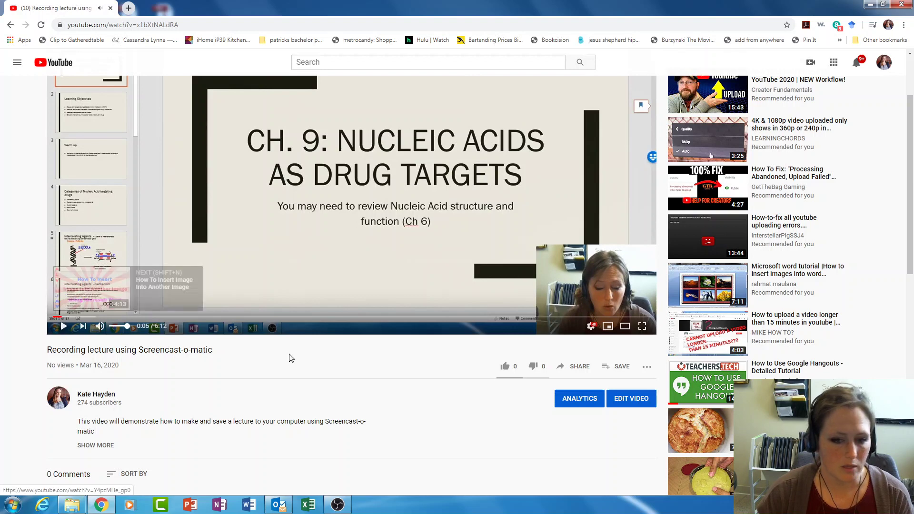
Step: Copy the lecture's iframe embed code from Share > Embed, then open a new browser tab
{"action": "left_click", "coordinate": [576, 367]}
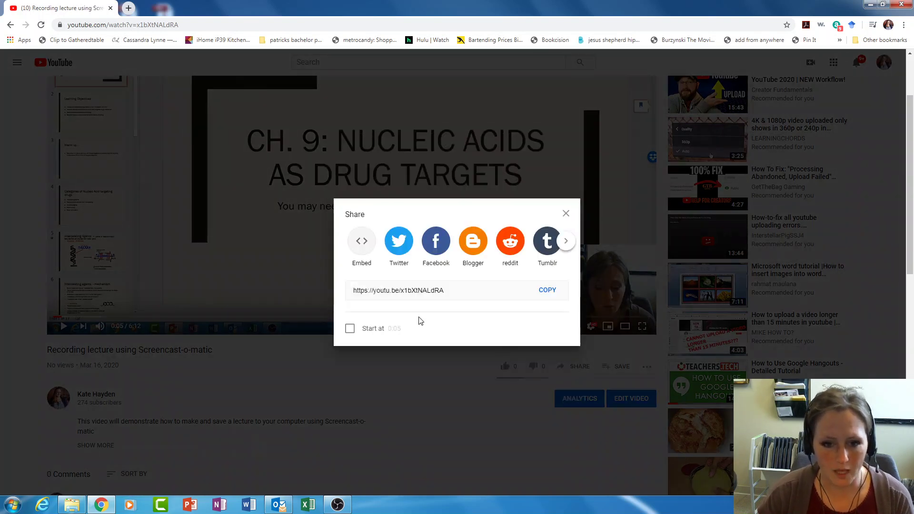
{"action": "left_click", "coordinate": [360, 239]}
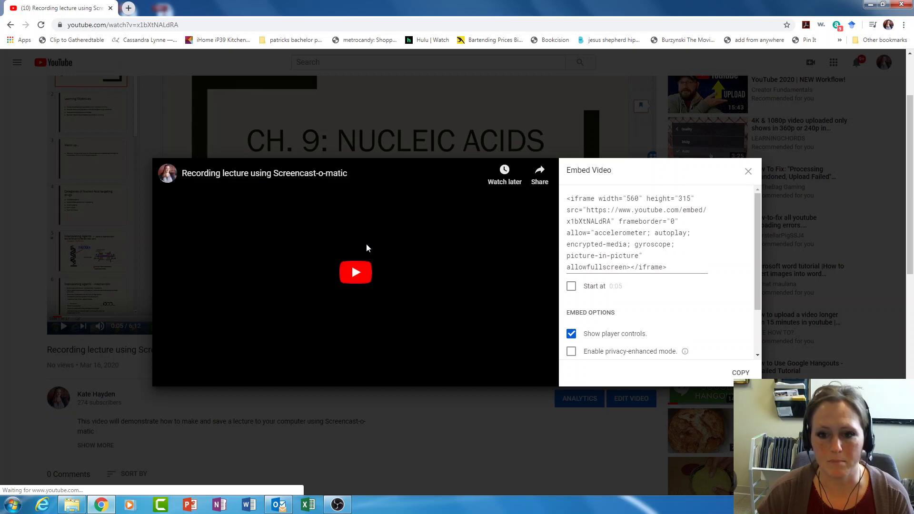
{"action": "left_click", "coordinate": [748, 171]}
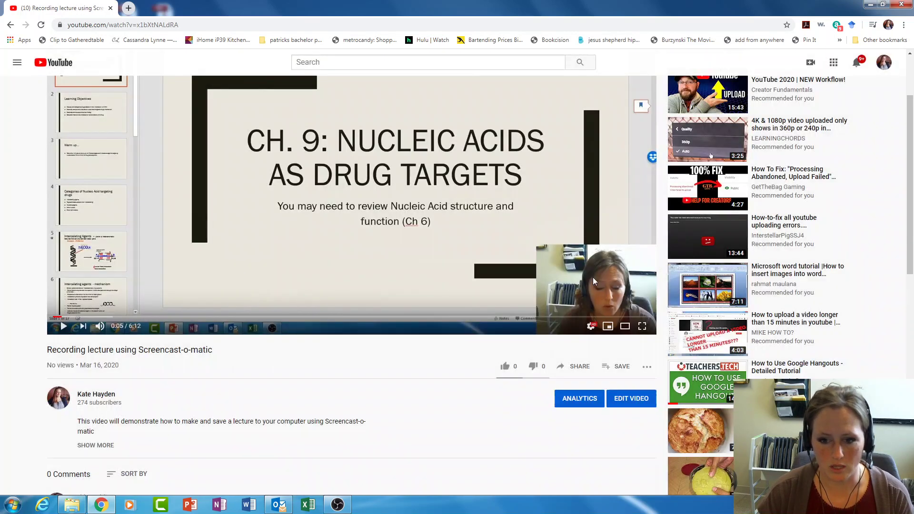
{"action": "left_click", "coordinate": [573, 367]}
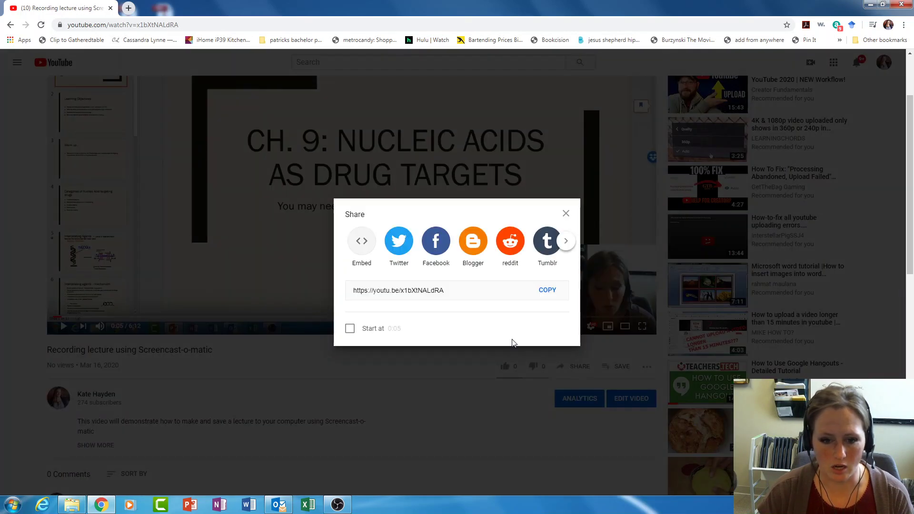
{"action": "left_click", "coordinate": [365, 242]}
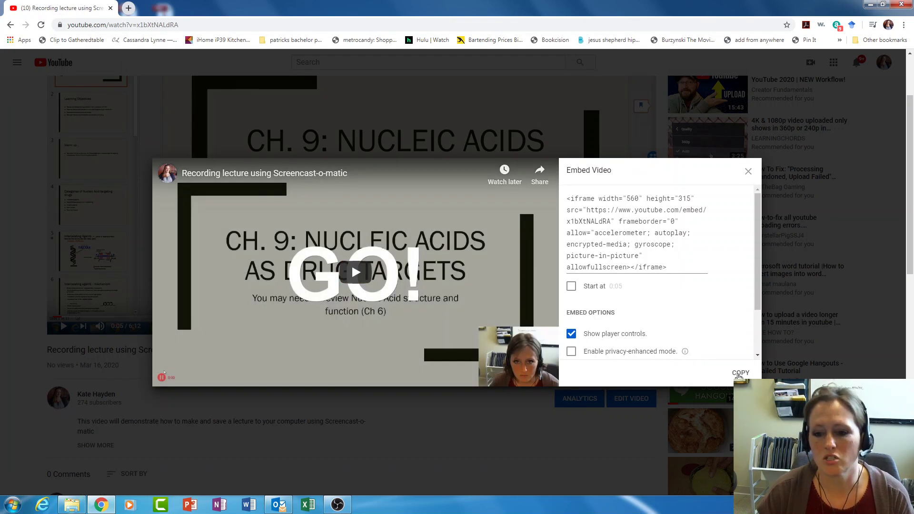
{"action": "left_click", "coordinate": [740, 375]}
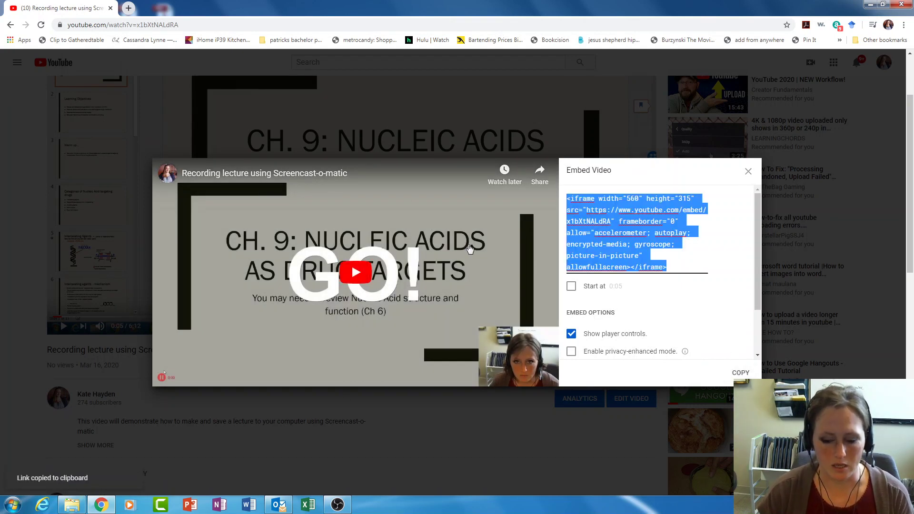
{"action": "left_click", "coordinate": [128, 8]}
Step: Go to moodle.bsc.edu, log in, and open the Preparing to Teach Online (SP 2020) course
{"action": "type", "text": "moo"}
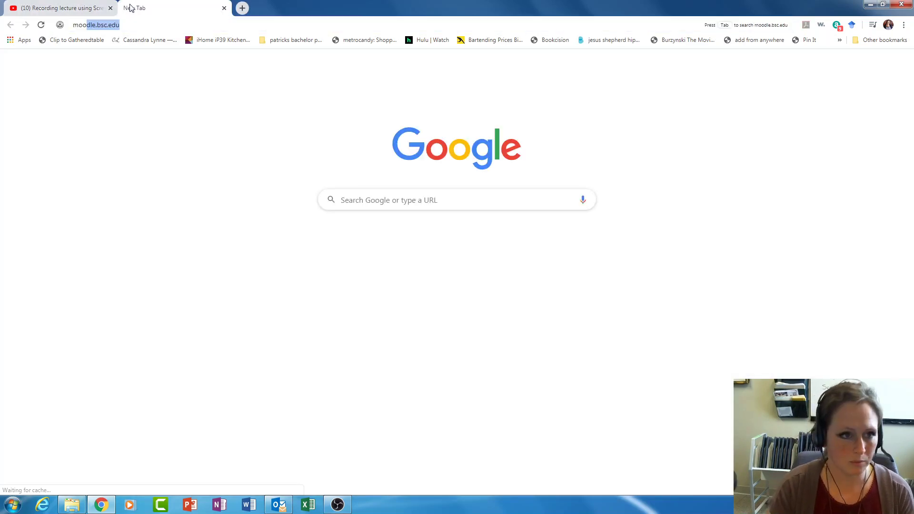
{"action": "key", "text": "Return"}
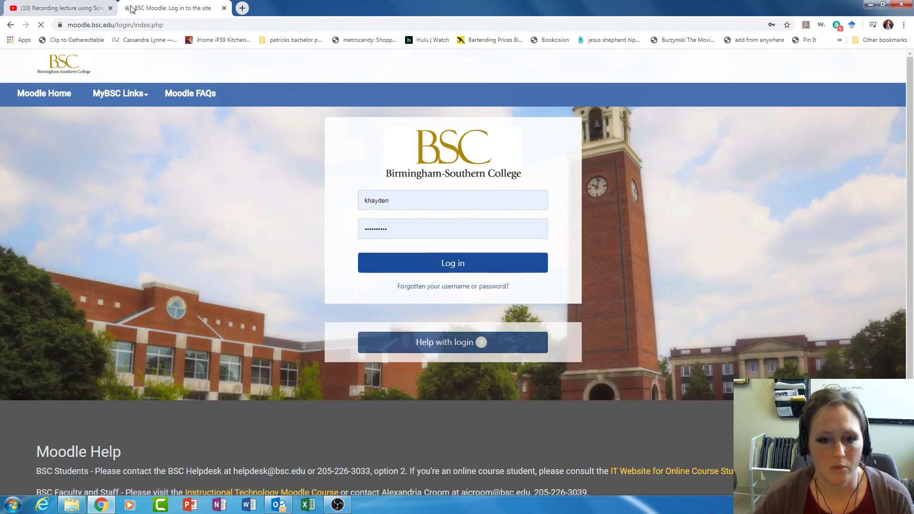
{"action": "left_click", "coordinate": [426, 267]}
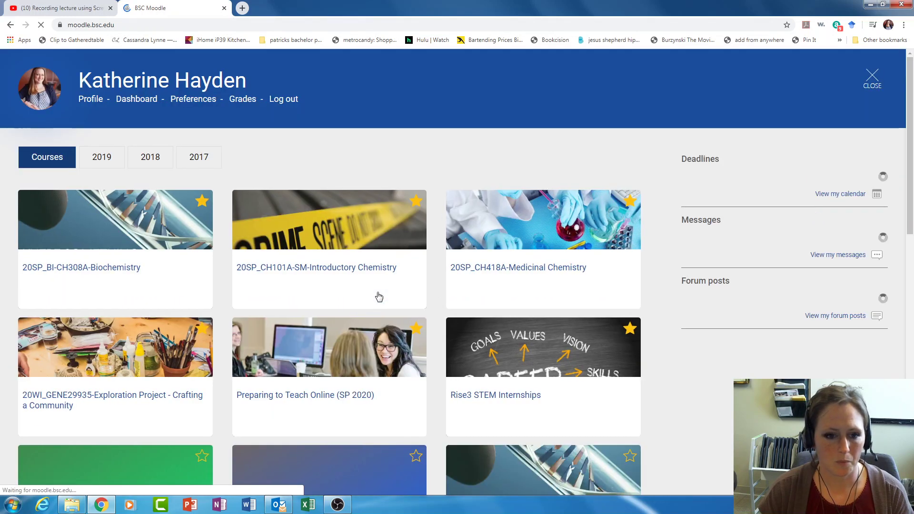
{"action": "scroll", "coordinate": [290, 386], "scroll_direction": "down", "scroll_amount": 1}
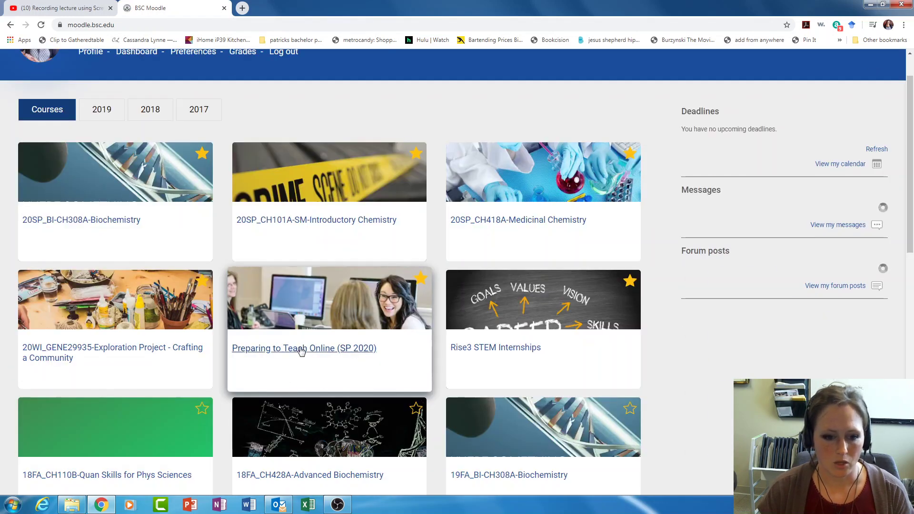
{"action": "left_click", "coordinate": [302, 349]}
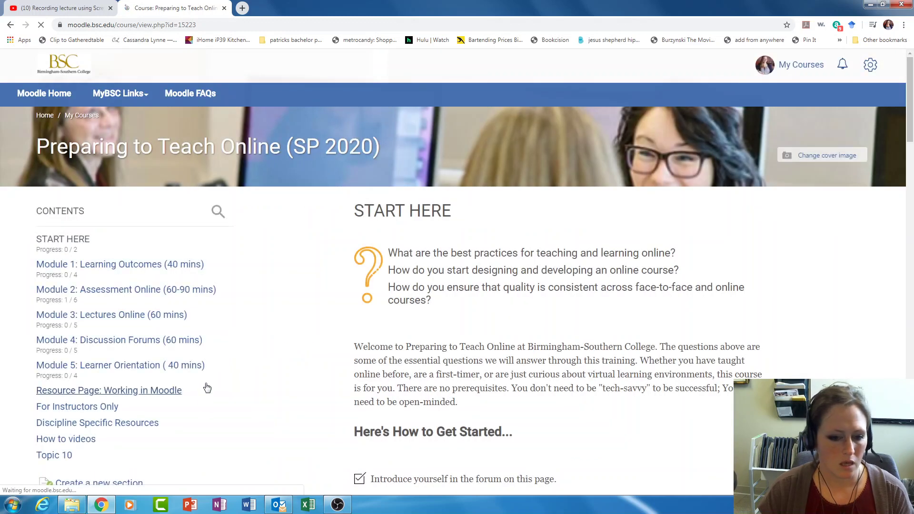
Step: In the How to videos section, add a new Page from the Resources tab
{"action": "scroll", "coordinate": [204, 388], "scroll_direction": "down", "scroll_amount": 2}
{"action": "scroll", "coordinate": [176, 385], "scroll_direction": "down", "scroll_amount": 1}
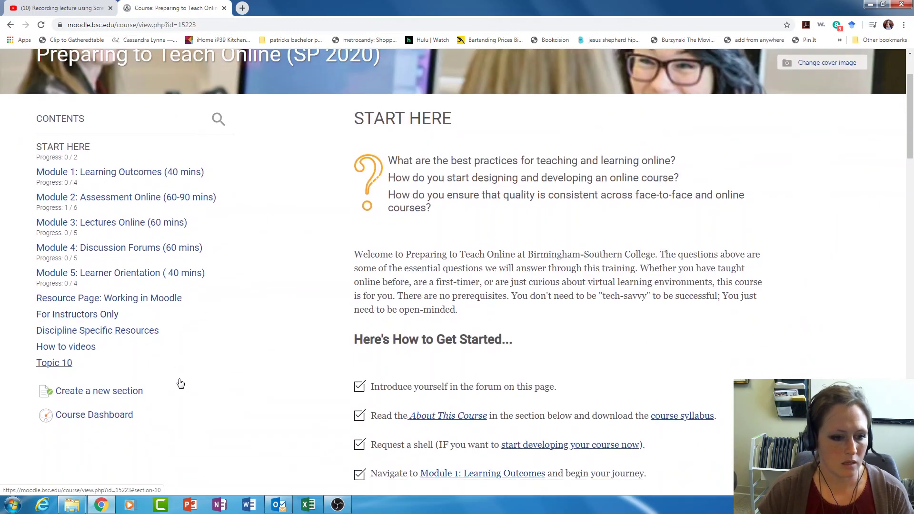
{"action": "left_click", "coordinate": [79, 320]}
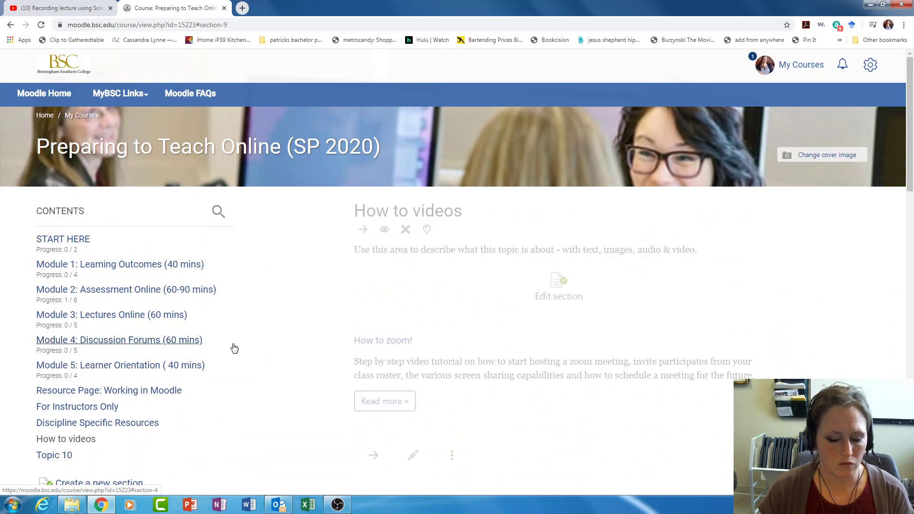
{"action": "scroll", "coordinate": [408, 357], "scroll_direction": "down", "scroll_amount": 5}
{"action": "scroll", "coordinate": [408, 358], "scroll_direction": "down", "scroll_amount": 8}
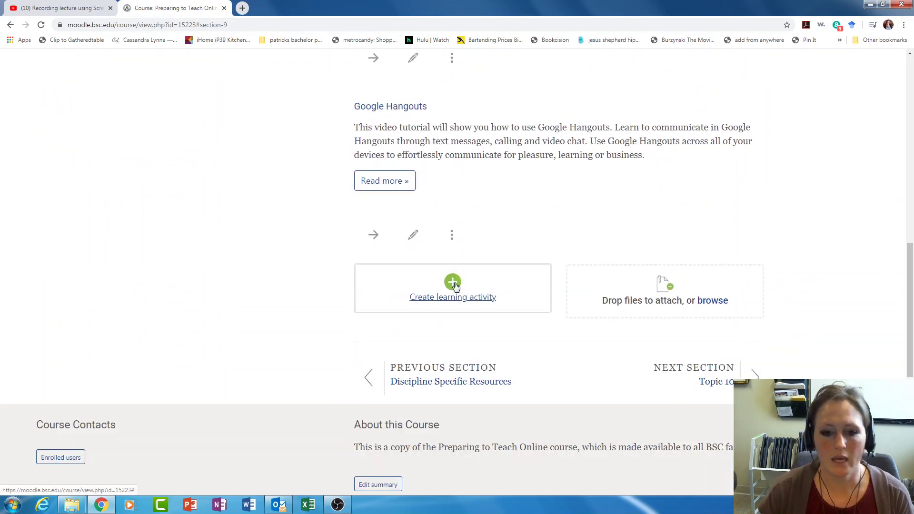
{"action": "left_click", "coordinate": [453, 283]}
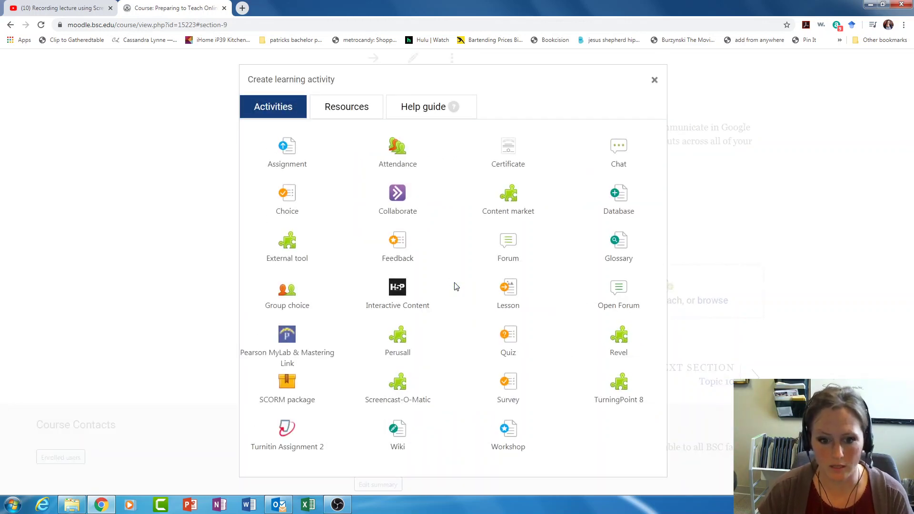
{"action": "left_click", "coordinate": [335, 106]}
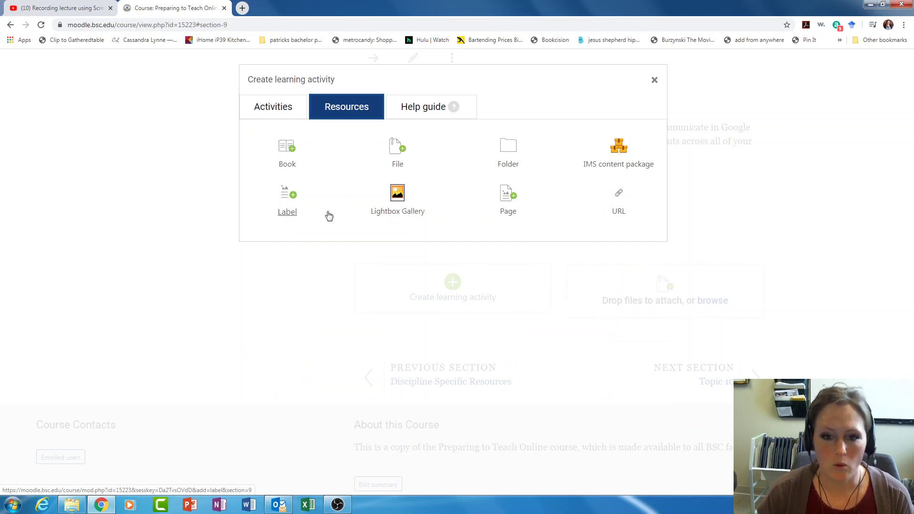
{"action": "left_click", "coordinate": [508, 202]}
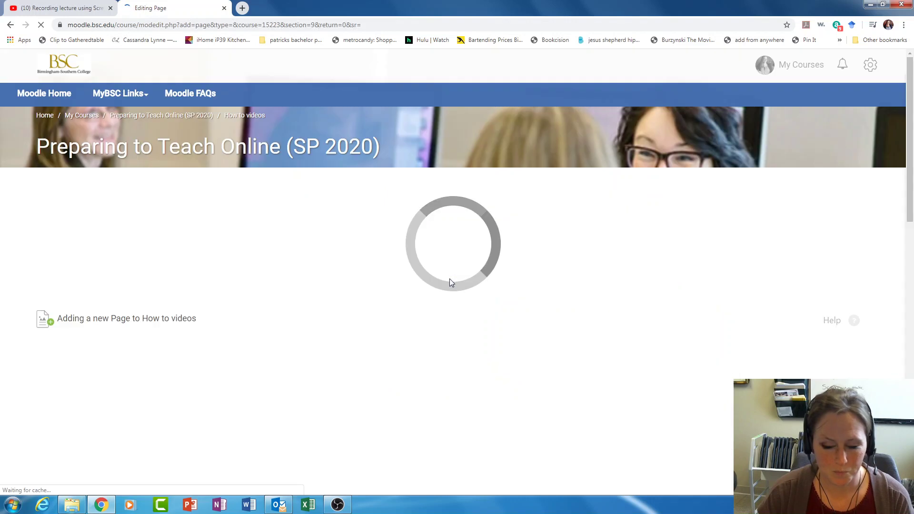
Step: Name the Page 'Demonstration on making a lecture video with Screencast-O-Matic' and write a short description
{"action": "left_click", "coordinate": [119, 236]}
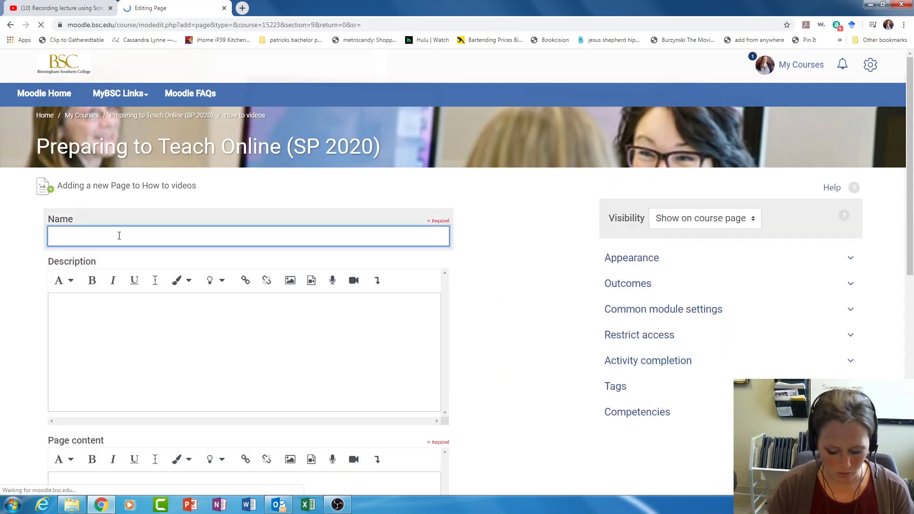
{"action": "type", "text": "Demonstration on making a lecture vi"}
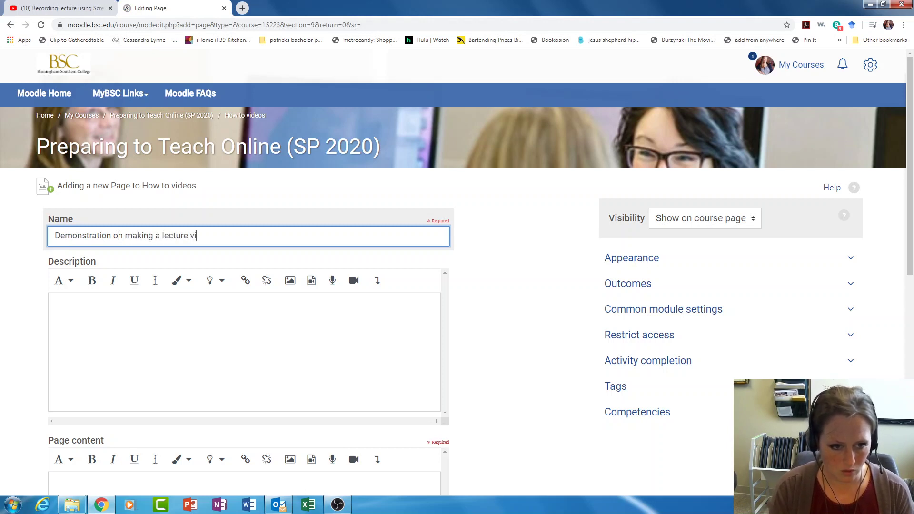
{"action": "type", "text": "Screencast-O-Matic"}
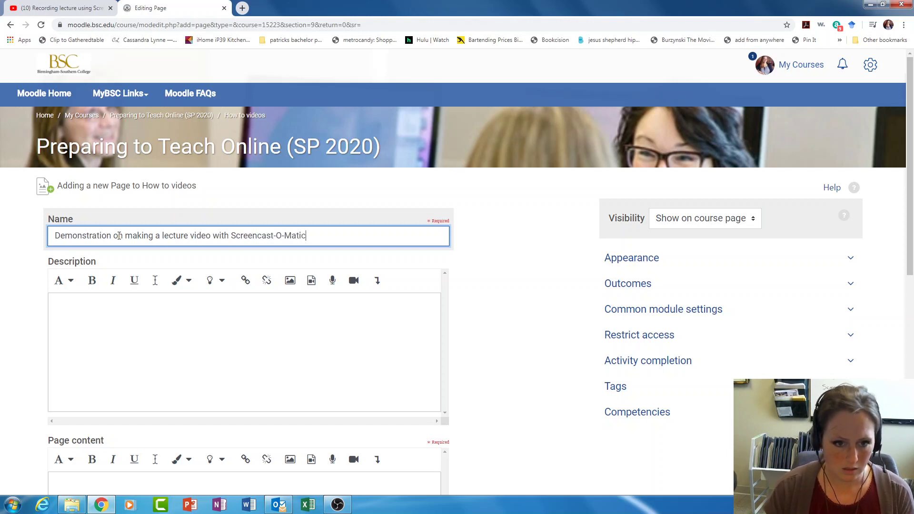
{"action": "left_click", "coordinate": [104, 330]}
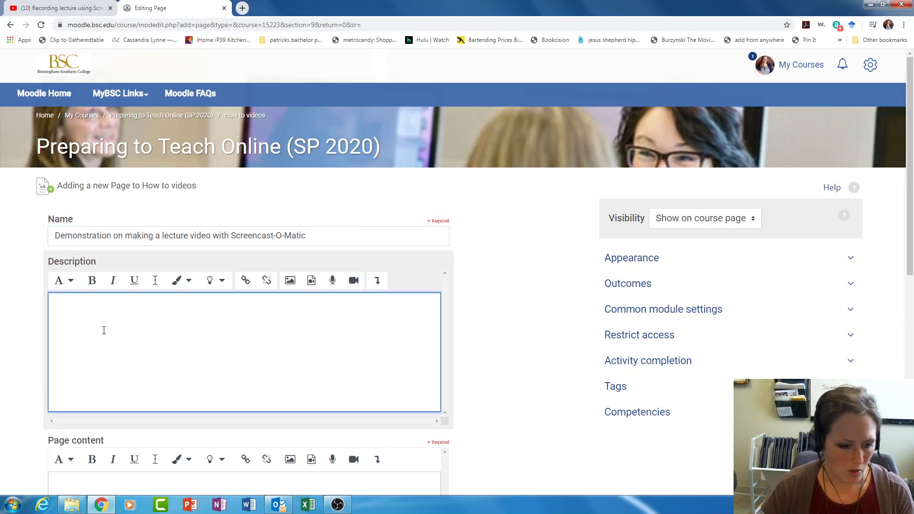
{"action": "scroll", "coordinate": [104, 330], "scroll_direction": "down", "scroll_amount": 1}
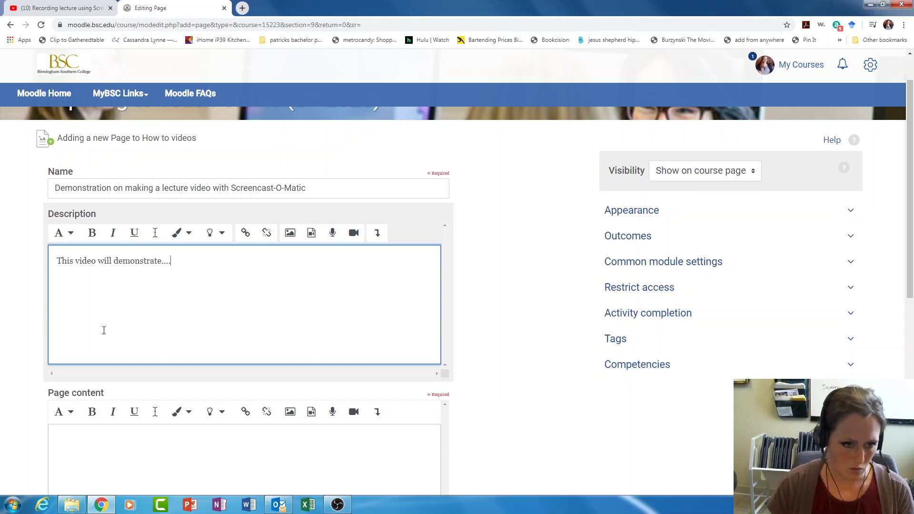
{"action": "scroll", "coordinate": [135, 429], "scroll_direction": "down", "scroll_amount": 3}
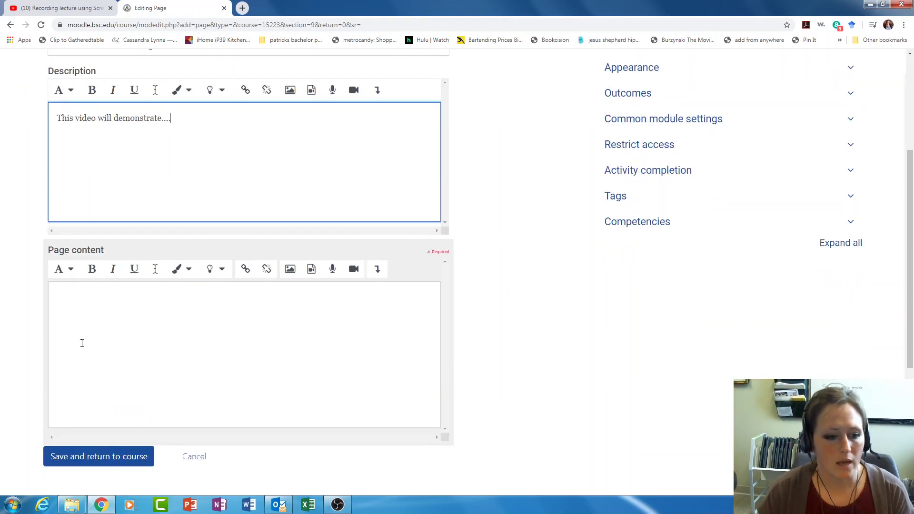
{"action": "left_click", "coordinate": [77, 307]}
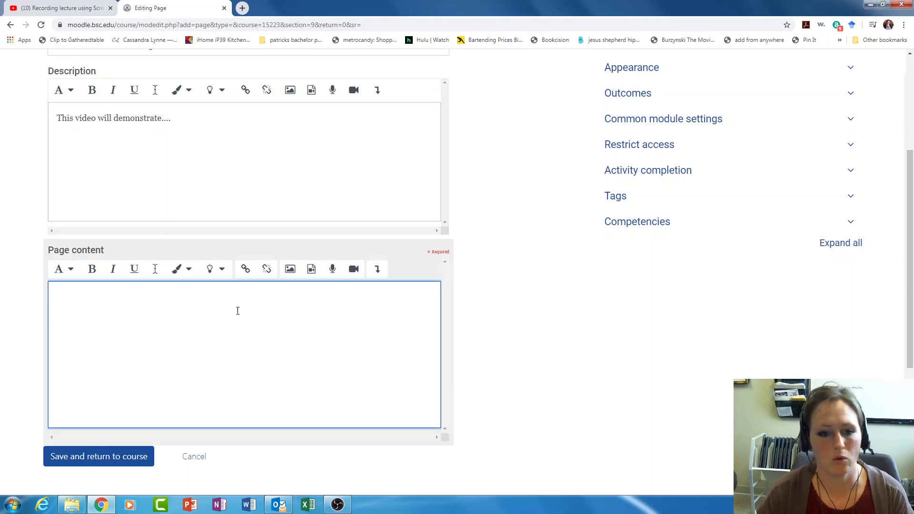
Step: Paste the lecture video's YouTube iframe embed code into the Page content in HTML source view
{"action": "left_click", "coordinate": [379, 270]}
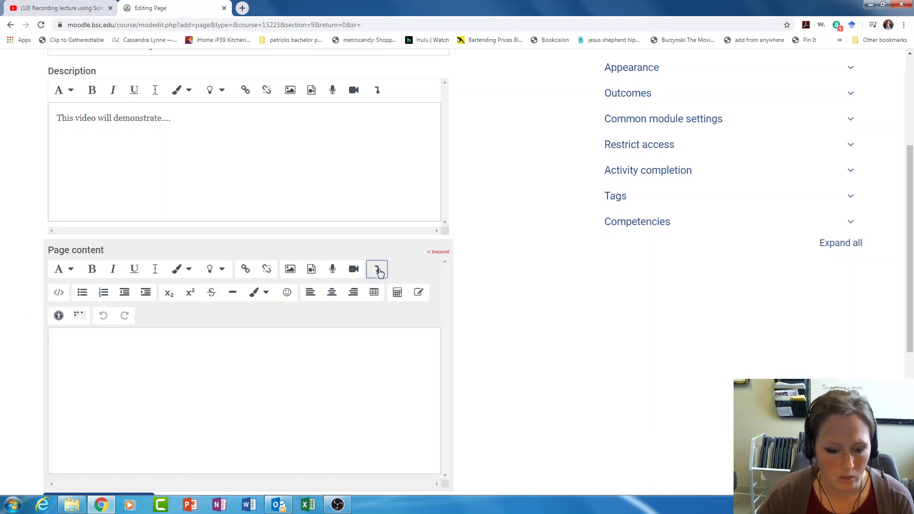
{"action": "left_click", "coordinate": [59, 293]}
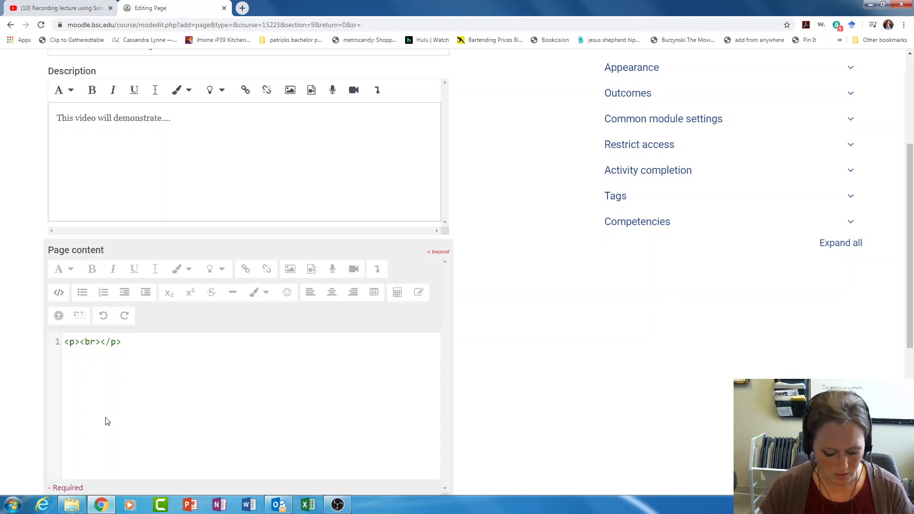
{"action": "key", "text": "ctrl+v"}
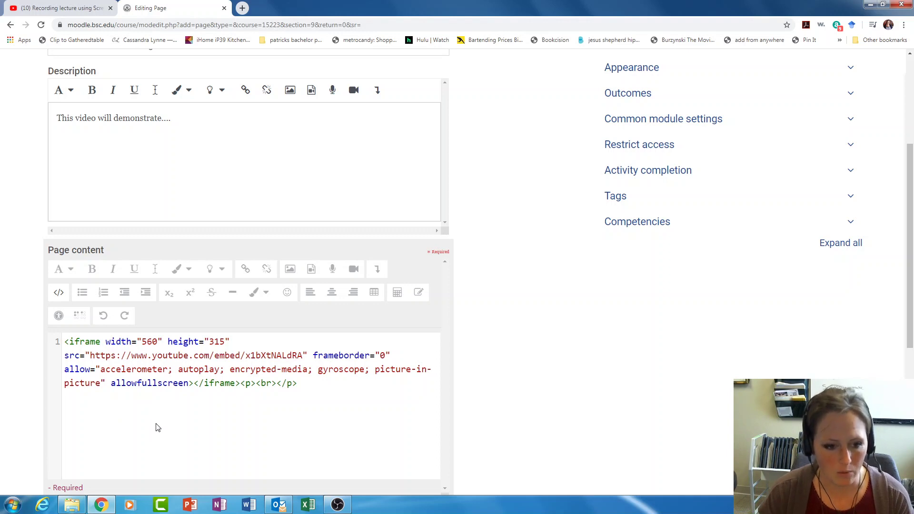
{"action": "scroll", "coordinate": [158, 427], "scroll_direction": "down", "scroll_amount": 2}
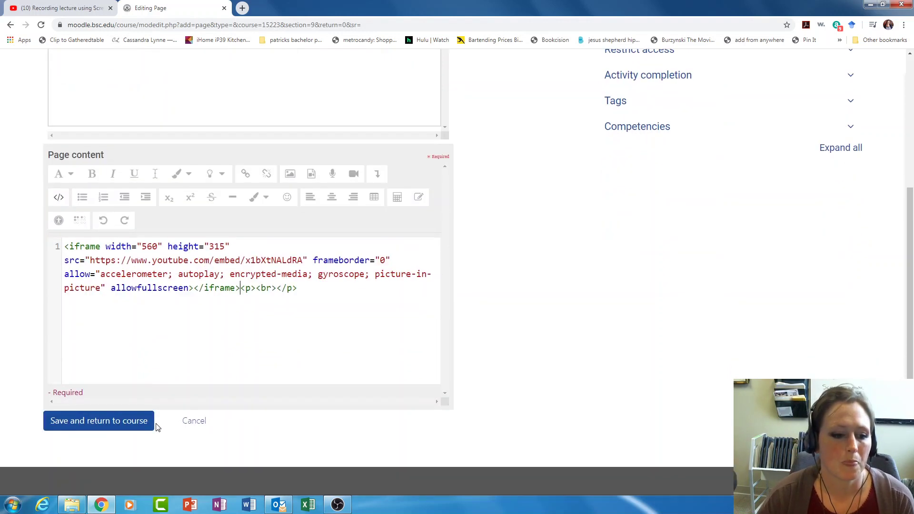
Step: Save the Page and expand the 'Demonstration on making a lecture video with Screencast-O-Matic' entry to show the video
{"action": "left_click", "coordinate": [105, 424]}
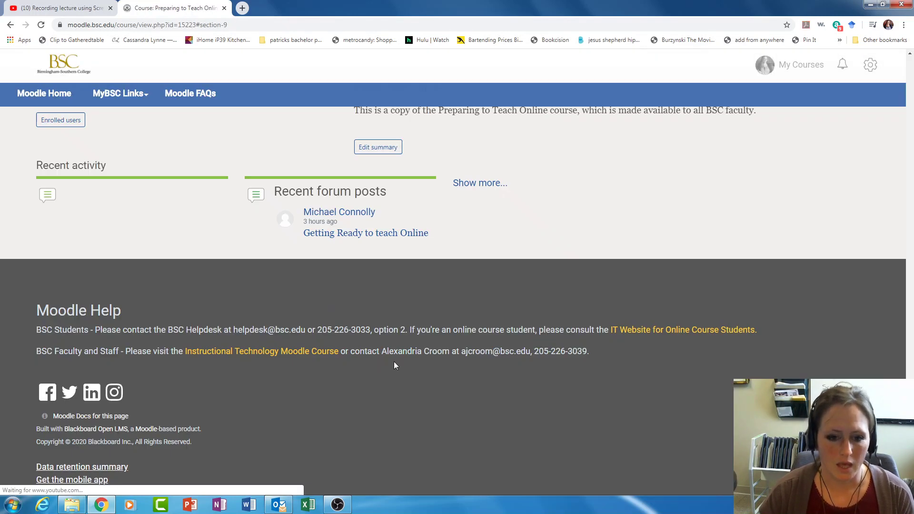
{"action": "scroll", "coordinate": [389, 357], "scroll_direction": "down", "scroll_amount": 8}
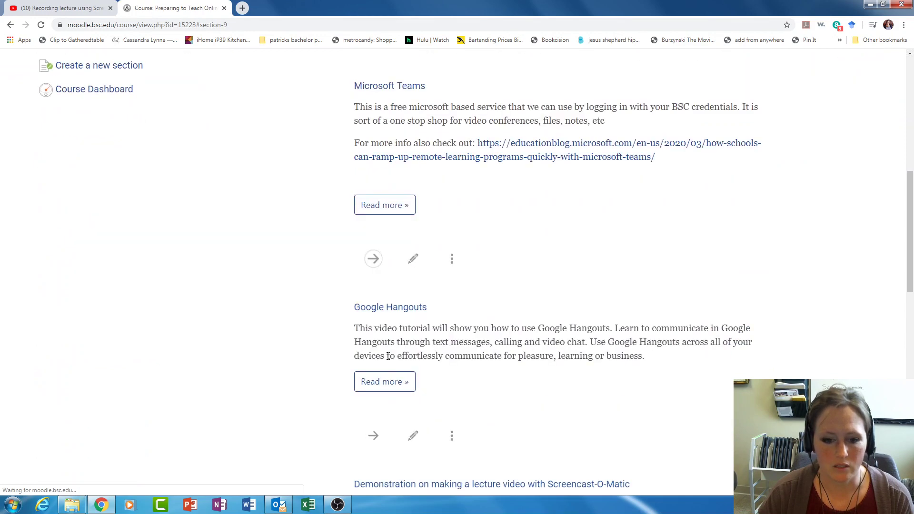
{"action": "scroll", "coordinate": [388, 357], "scroll_direction": "down", "scroll_amount": 7}
{"action": "scroll", "coordinate": [388, 358], "scroll_direction": "up", "scroll_amount": 4}
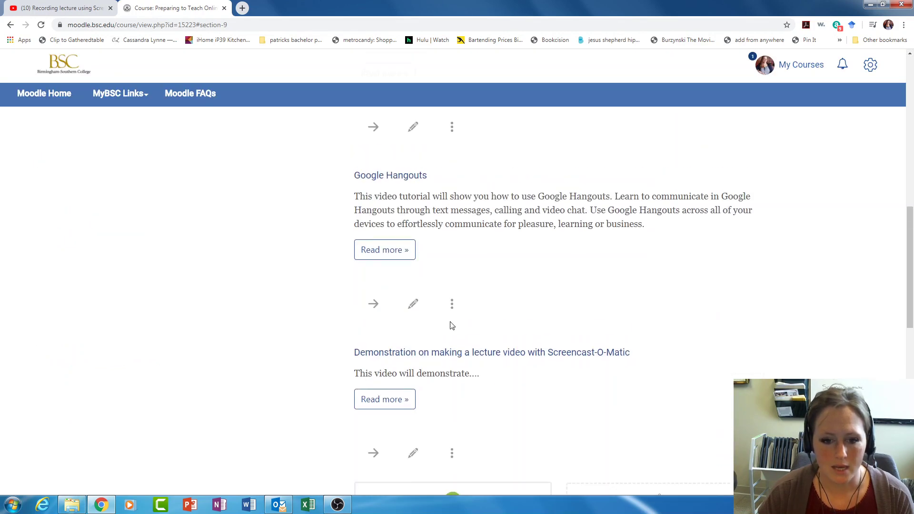
{"action": "left_click", "coordinate": [385, 400]}
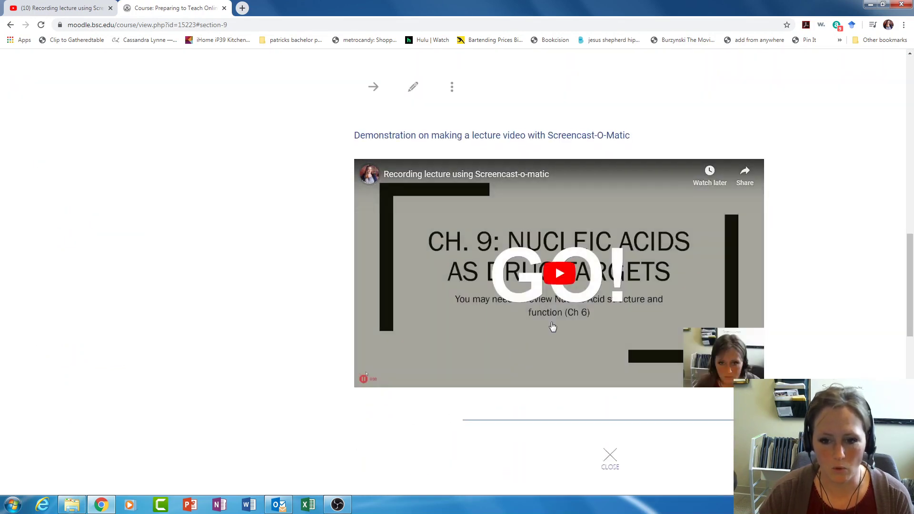